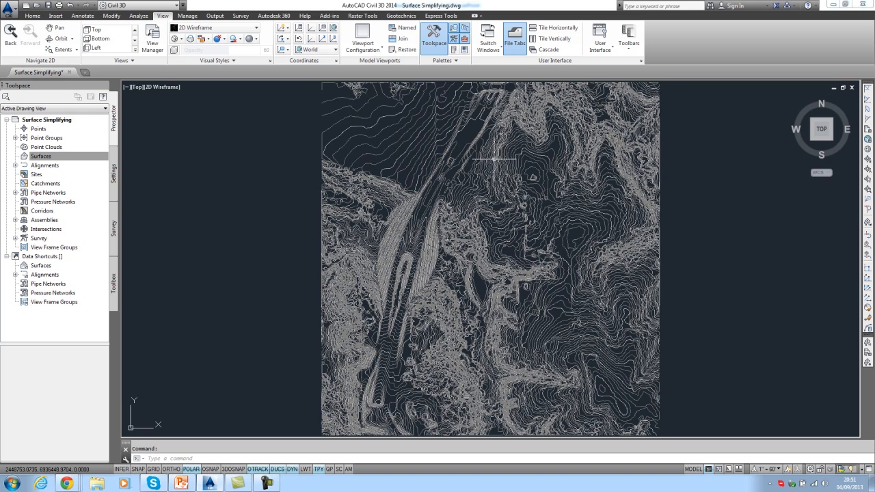
- Inspect the properties and vertex spacing of the major contour polyline looping around the hilltop in the eastern half of the drawing
{"action": "left_click", "coordinate": [567, 221]}
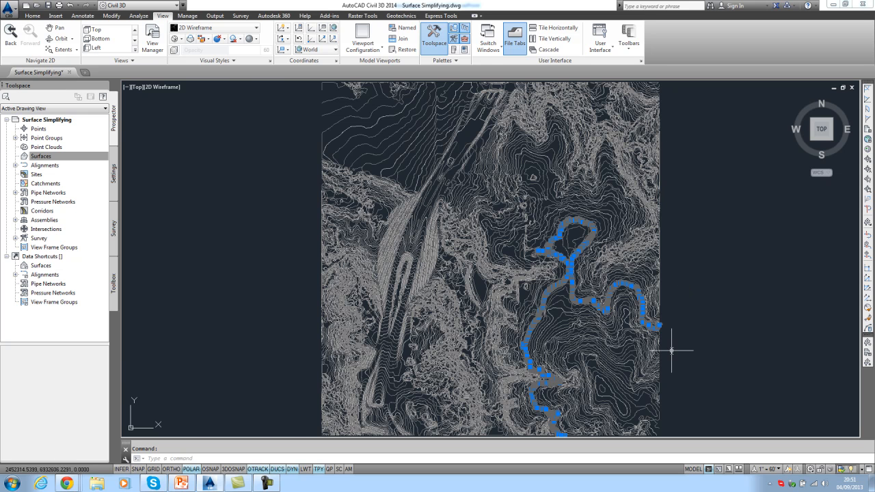
{"action": "scroll", "coordinate": [671, 348], "scroll_direction": "up", "scroll_amount": 2}
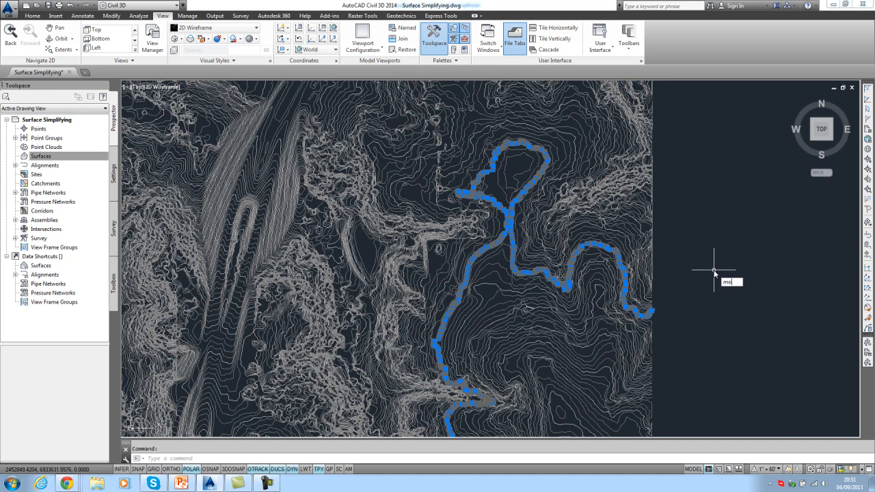
{"action": "key", "text": "ctrl+1"}
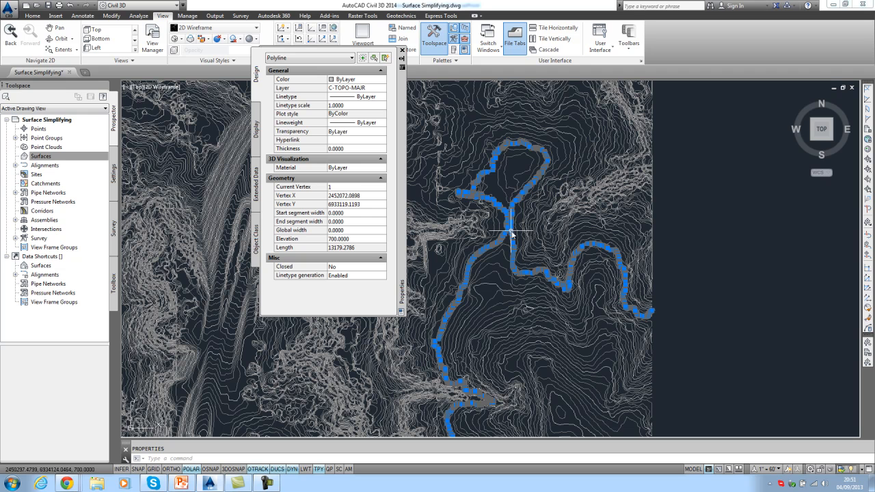
{"action": "scroll", "coordinate": [474, 200], "scroll_direction": "up", "scroll_amount": 5}
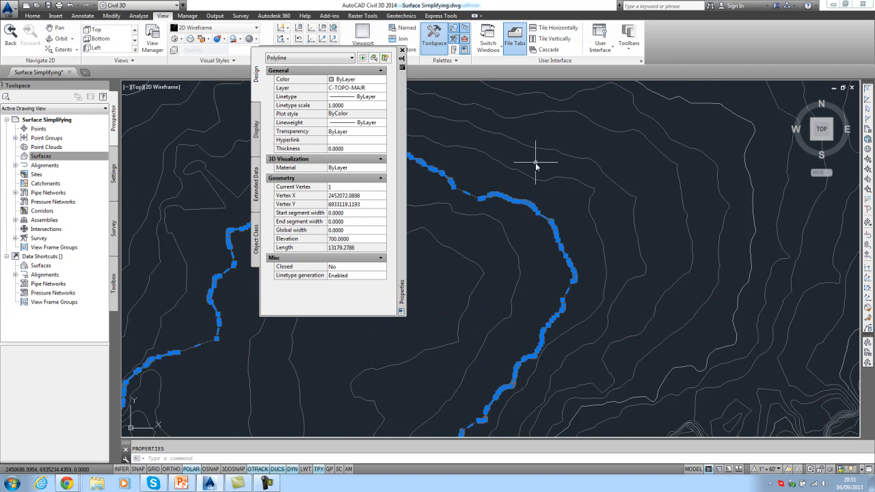
{"action": "middle_click_drag", "start_coordinate": [474, 199], "coordinate": [680, 209]}
{"action": "middle_click_drag", "start_coordinate": [472, 196], "coordinate": [667, 156]}
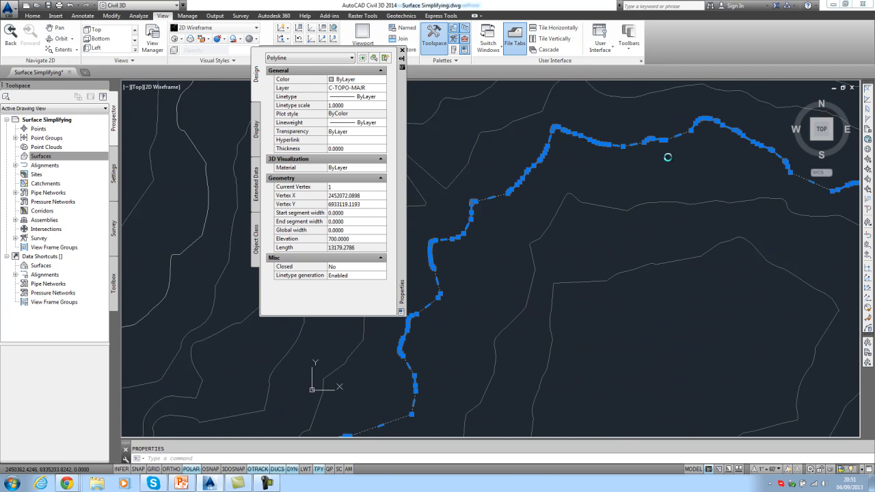
{"action": "middle_click_drag", "start_coordinate": [506, 228], "coordinate": [533, 187]}
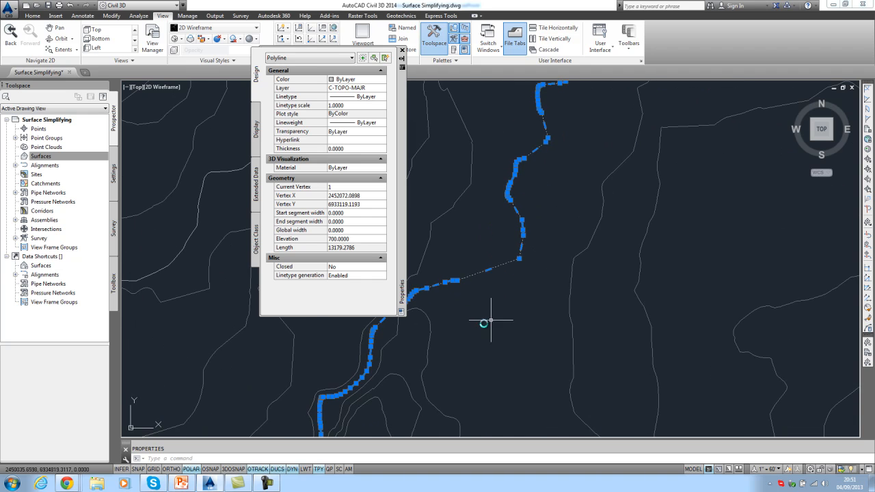
{"action": "middle_click_drag", "start_coordinate": [503, 313], "coordinate": [559, 268]}
{"action": "scroll", "coordinate": [507, 250], "scroll_direction": "down", "scroll_amount": 5}
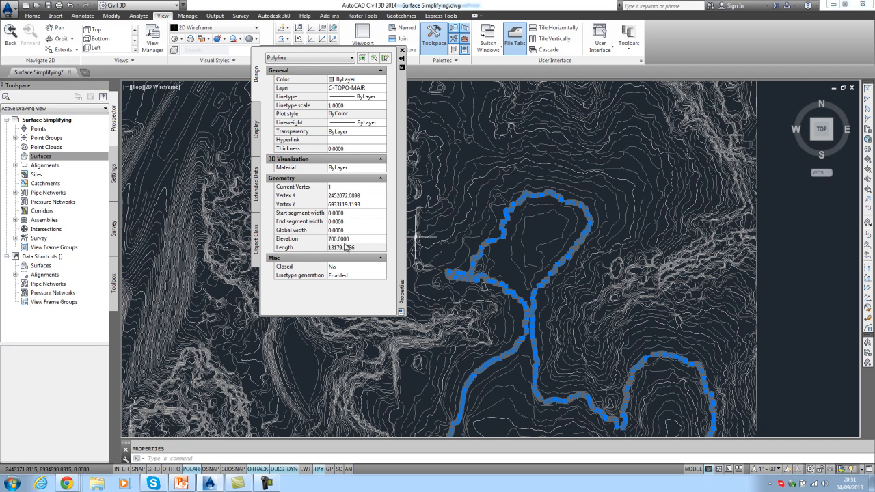
{"action": "key", "text": "Escape"}
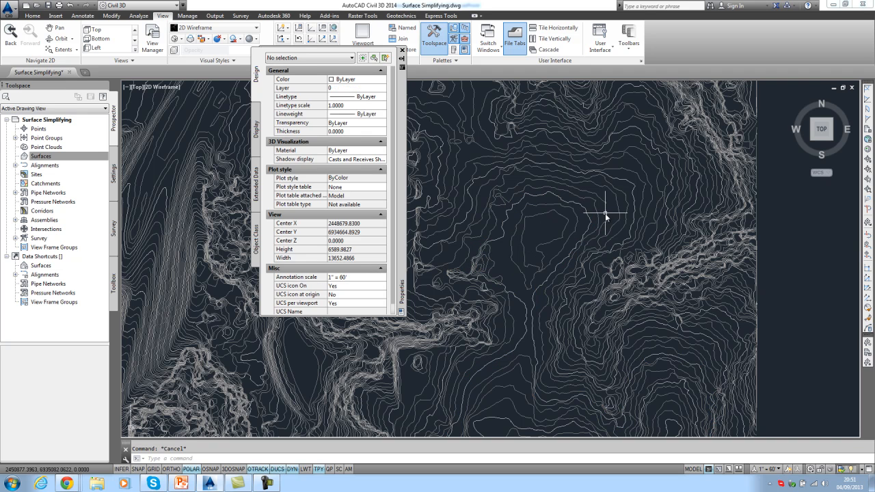
- Check the properties of the adjacent minor contour polyline around the same hilltop, and close the properties display
{"action": "left_click", "coordinate": [606, 212]}
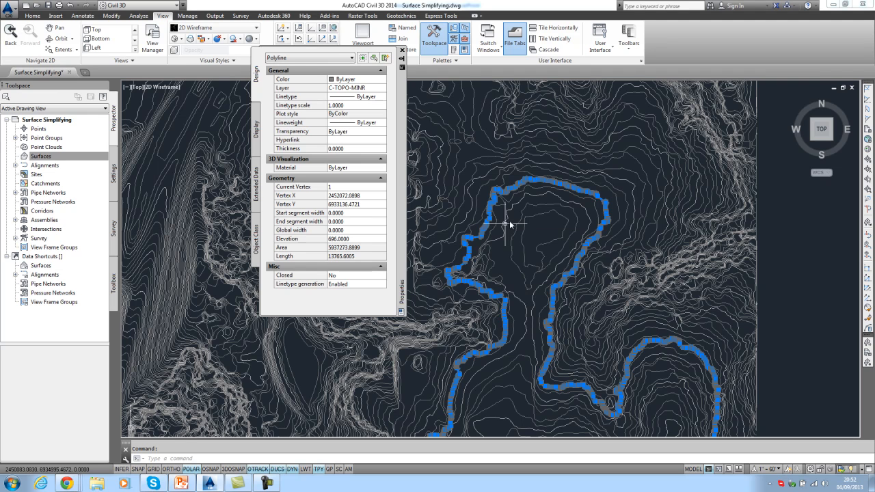
{"action": "key", "text": "Escape"}
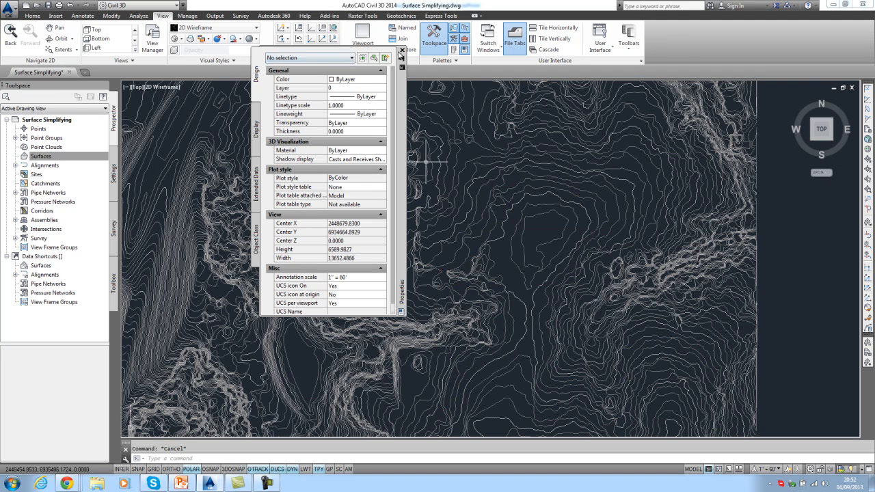
{"action": "left_click", "coordinate": [401, 53]}
- Select all the contour polylines in the drawing, copy them to the clipboard and clear the selection
{"action": "scroll", "coordinate": [498, 230], "scroll_direction": "down", "scroll_amount": 5}
{"action": "middle_click_drag", "start_coordinate": [439, 191], "coordinate": [438, 213]}
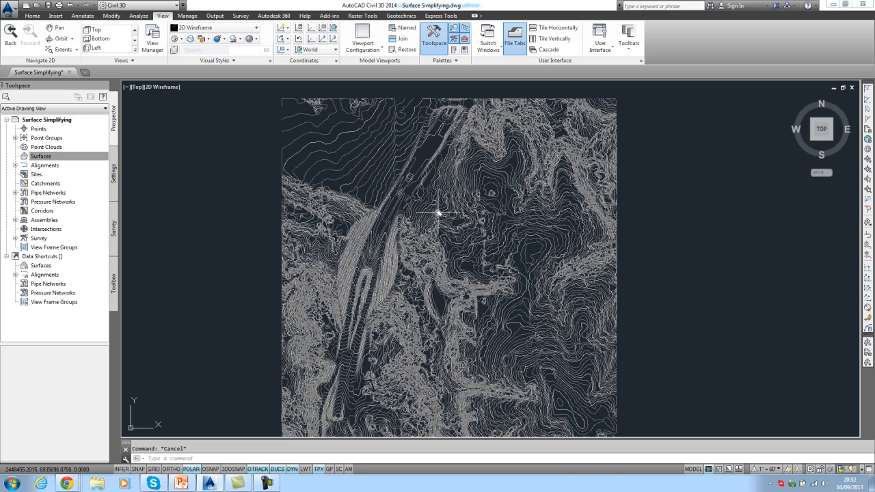
{"action": "scroll", "coordinate": [438, 212], "scroll_direction": "down", "scroll_amount": 3}
{"action": "left_click", "coordinate": [579, 397]}
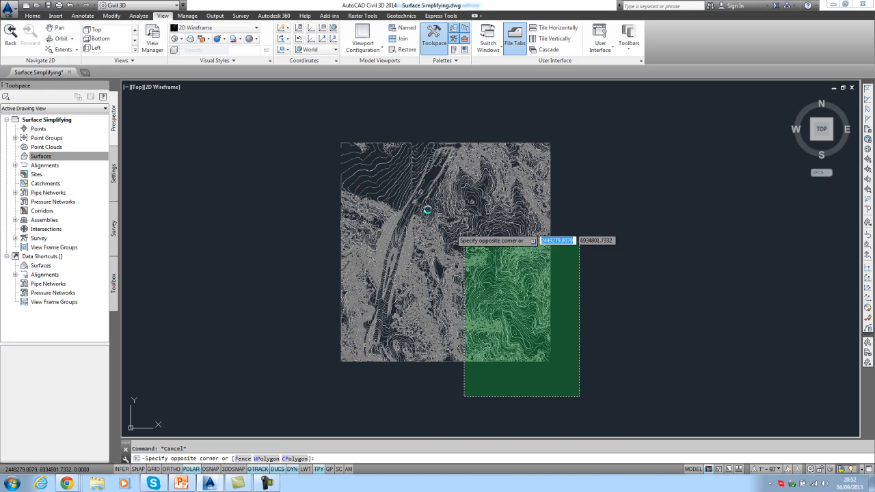
{"action": "left_click", "coordinate": [315, 126]}
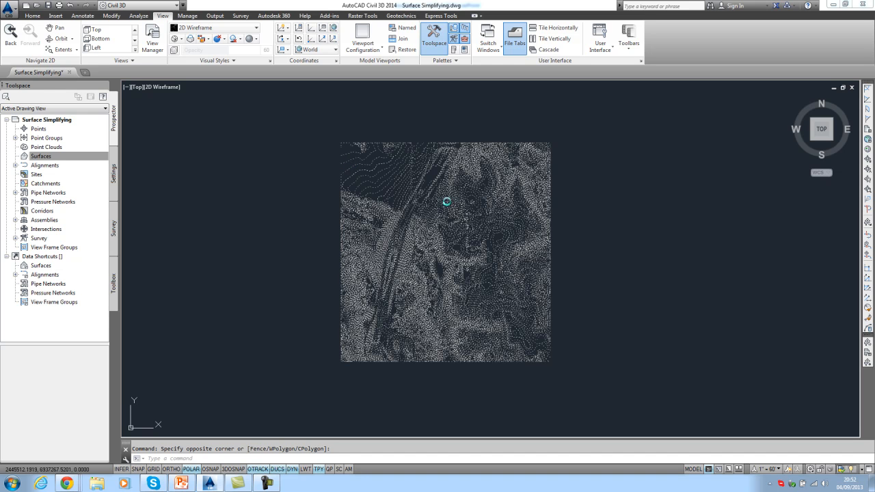
{"action": "key", "text": "Escape"}
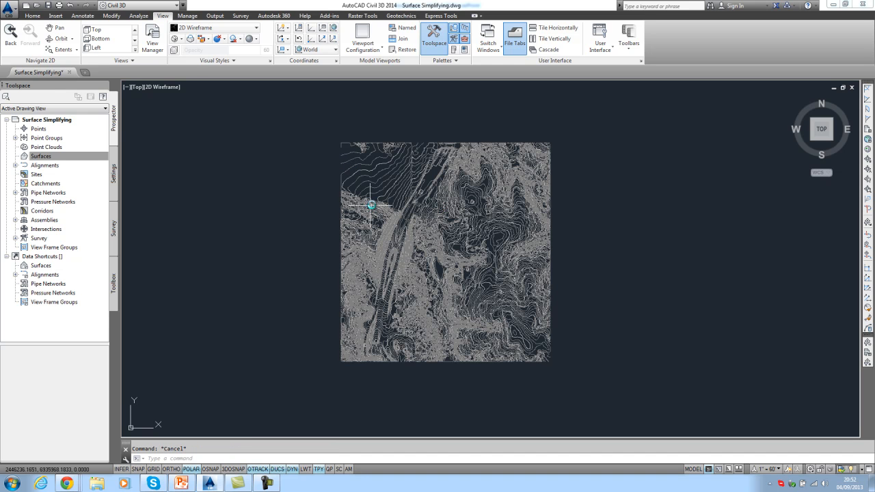
- Create a new drawing from the template _AutoCAD Civil 3D 2014_BRA (DER-SP).dwt
{"action": "left_click", "coordinate": [8, 9]}
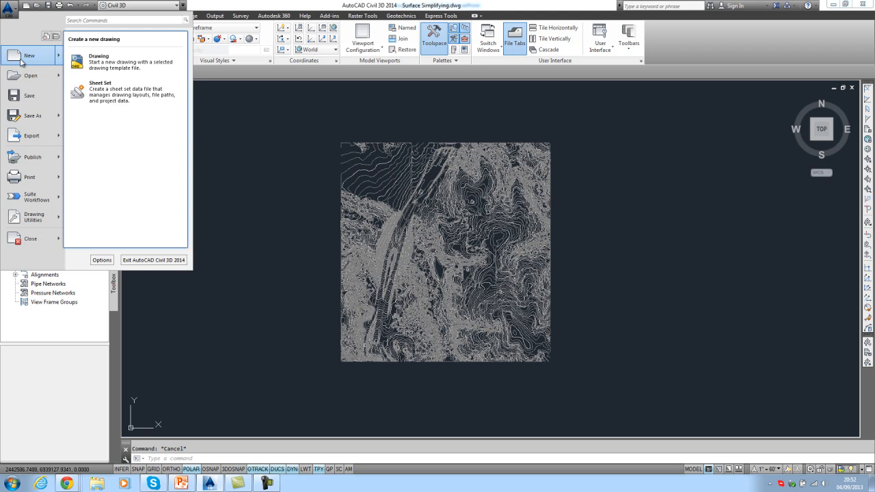
{"action": "left_click", "coordinate": [21, 60]}
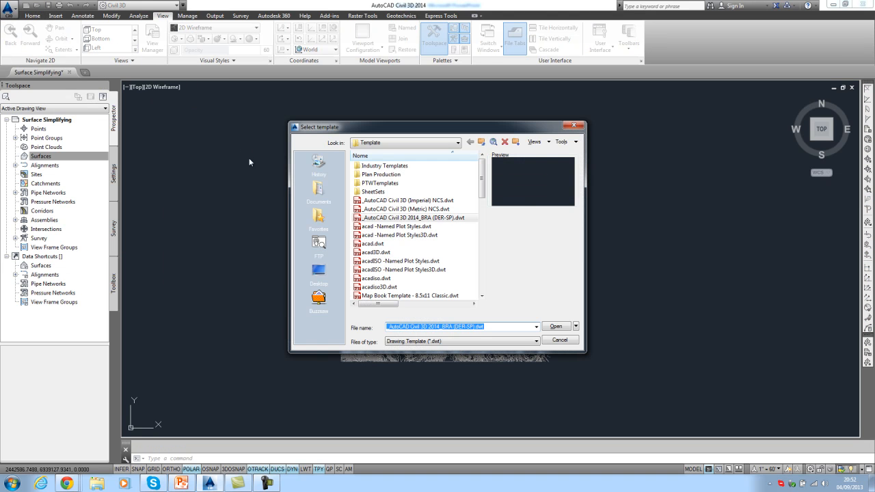
{"action": "double_click", "coordinate": [424, 220]}
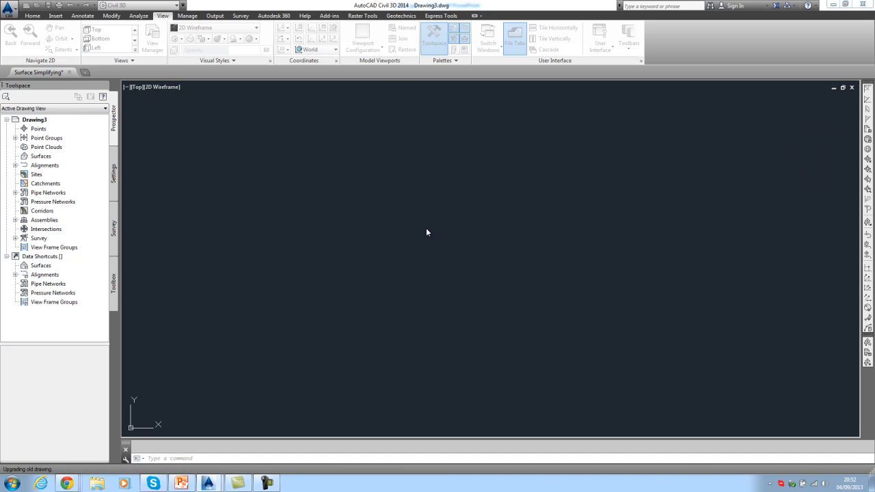
- Paste the copied contours into the new drawing at their original coordinates, fit them in view and compare them with the Surface Simplifying drawing
{"action": "left_click", "coordinate": [32, 15]}
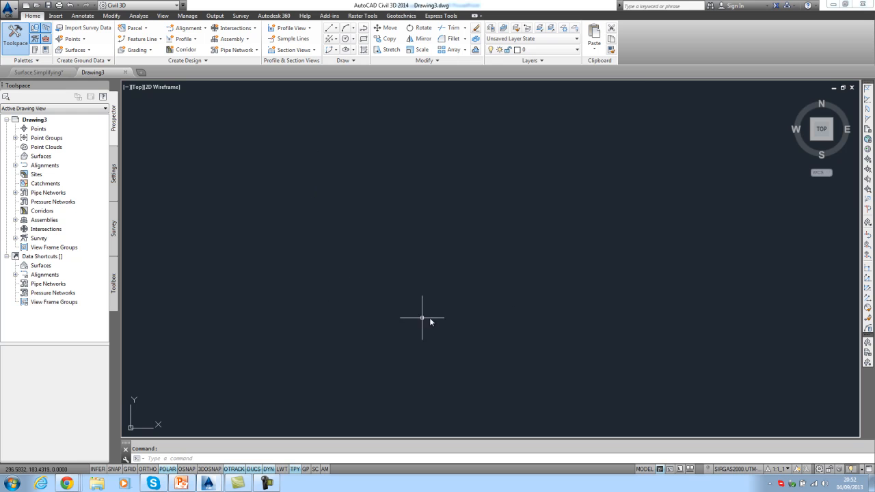
{"action": "left_click", "coordinate": [594, 48]}
{"action": "left_click", "coordinate": [617, 119]}
{"action": "middle_click", "coordinate": [468, 234]}
{"action": "middle_click", "coordinate": [469, 234]}
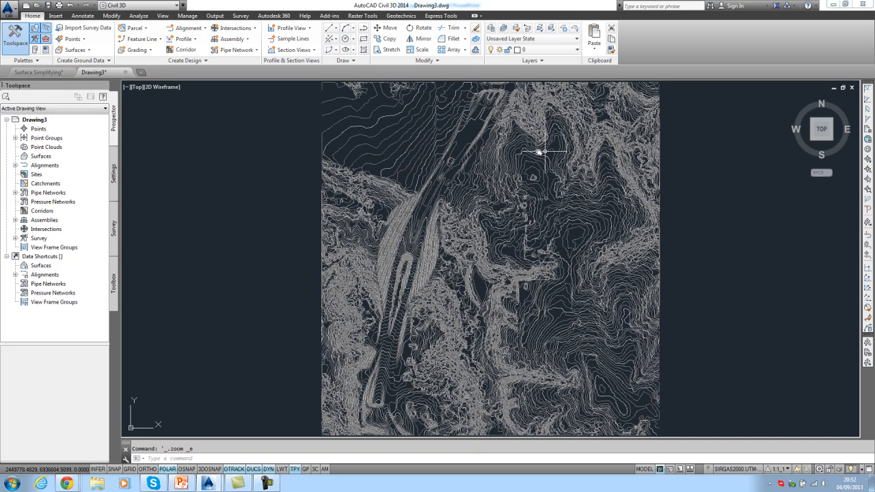
{"action": "left_click", "coordinate": [47, 74]}
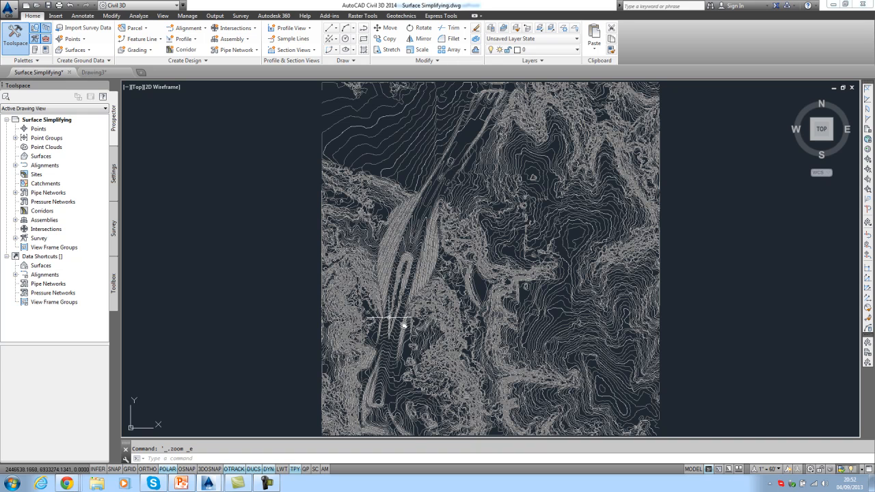
{"action": "left_click", "coordinate": [117, 72]}
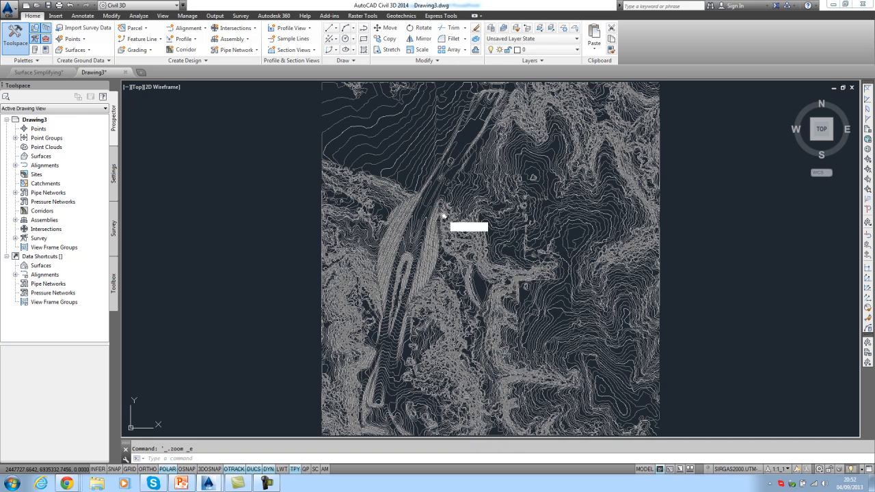
- Start a drawing cleanup with MAPCLEAN and include all objects automatically
{"action": "type", "text": "ma"}
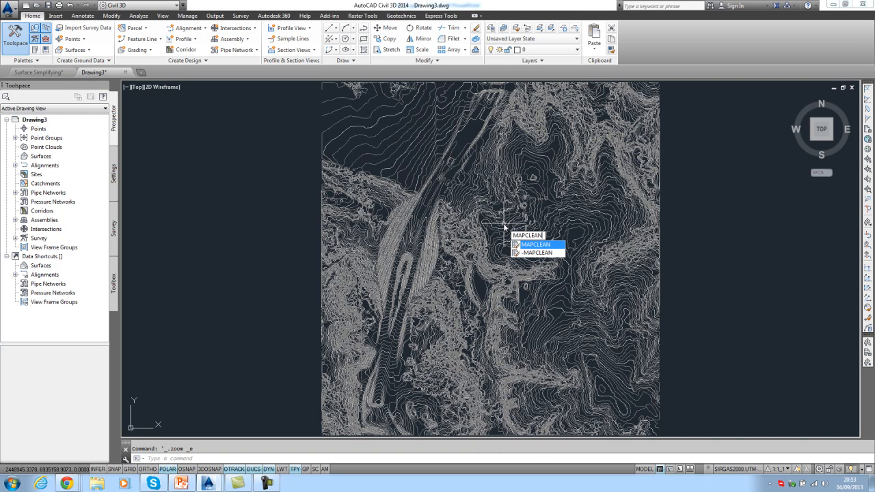
{"action": "key", "text": "Return"}
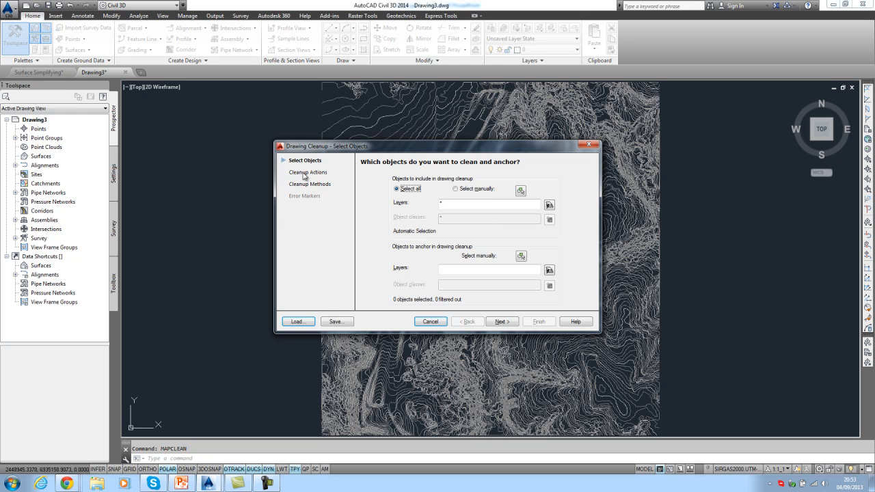
{"action": "left_click", "coordinate": [479, 190]}
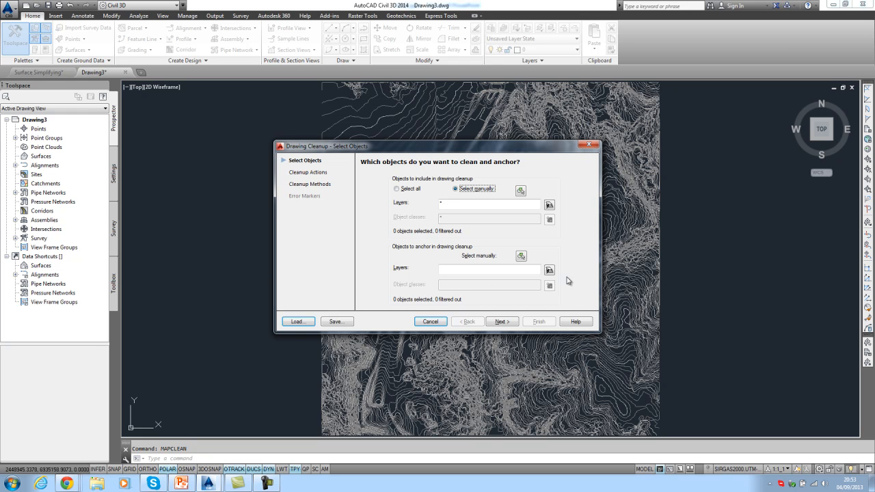
{"action": "left_click", "coordinate": [410, 189]}
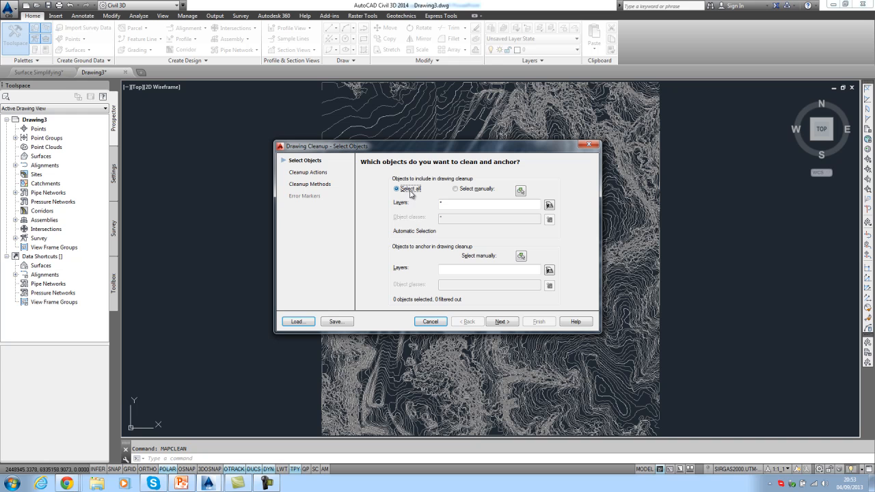
{"action": "left_click", "coordinate": [503, 321]}
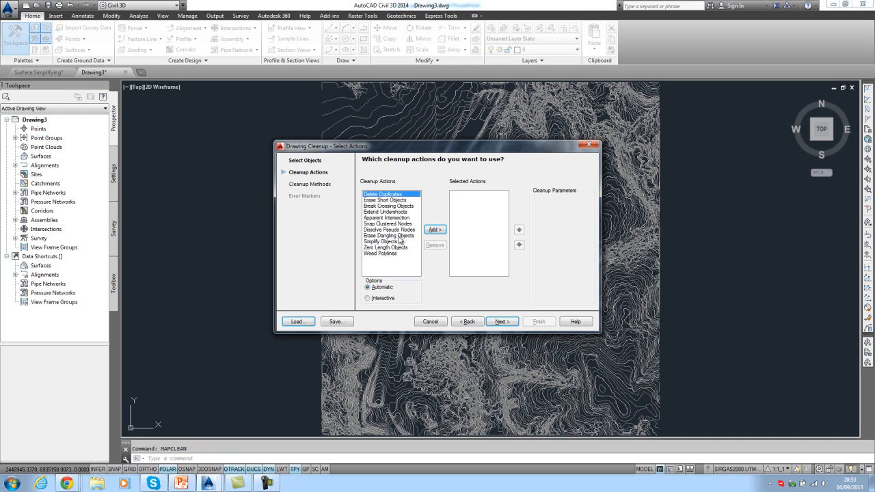
- Add the Simplify Objects cleanup action with a tolerance of 3 and run the cleanup
{"action": "left_click", "coordinate": [385, 242]}
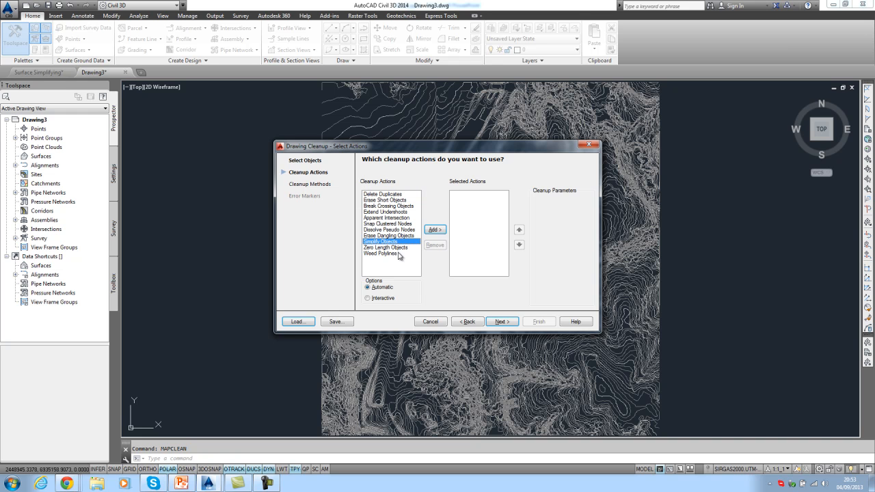
{"action": "left_click", "coordinate": [434, 230]}
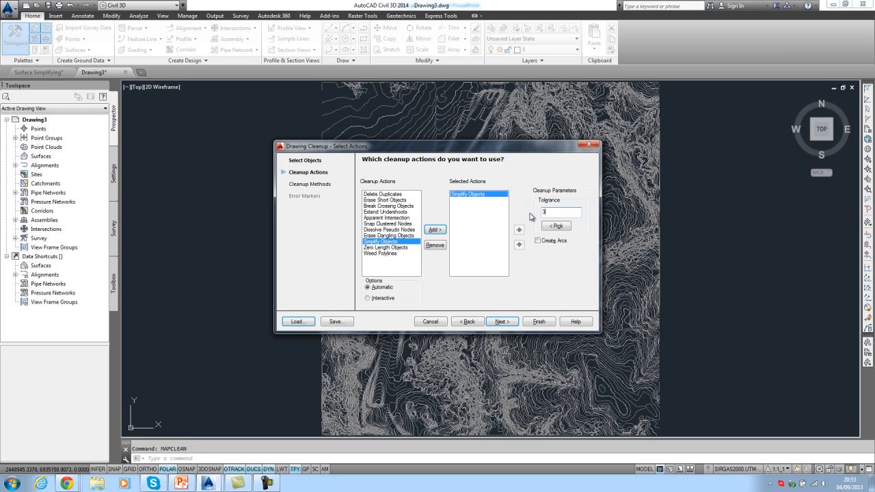
{"action": "left_click", "coordinate": [533, 324]}
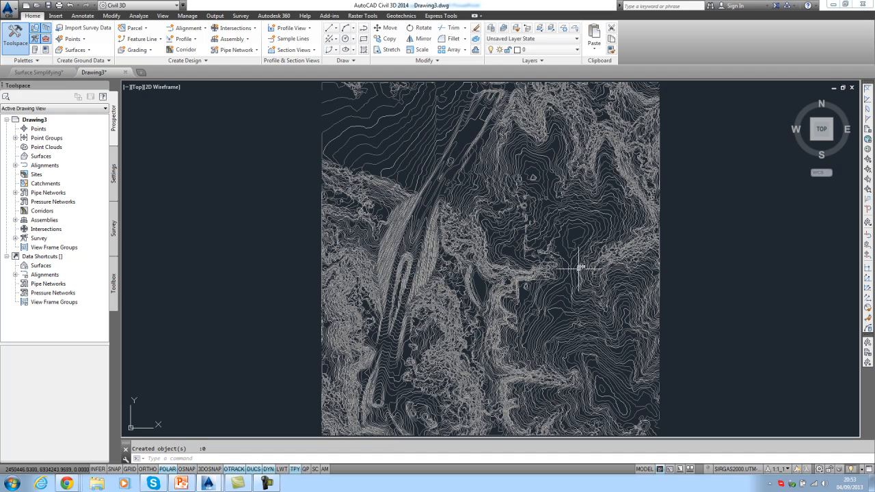
- Examine the vertex spacing along the simplified major contour polyline around the eastern hilltop
{"action": "scroll", "coordinate": [572, 257], "scroll_direction": "up", "scroll_amount": 5}
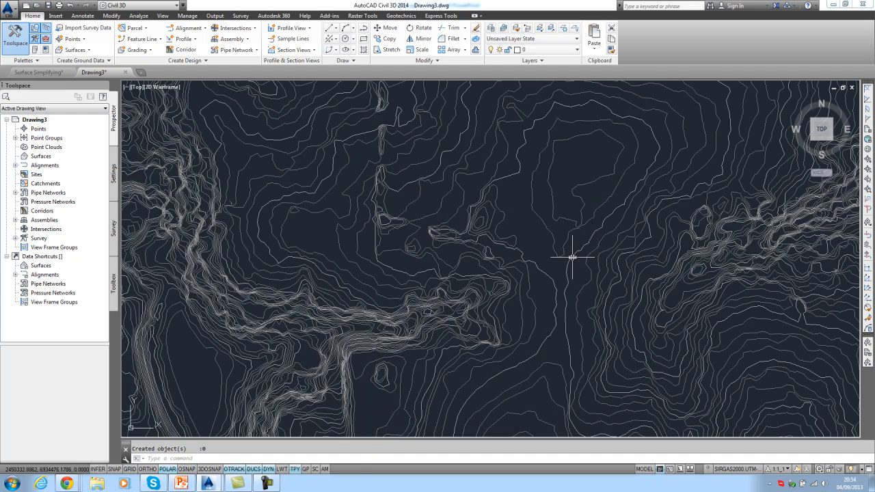
{"action": "left_click", "coordinate": [589, 237]}
{"action": "scroll", "coordinate": [647, 151], "scroll_direction": "up", "scroll_amount": 3}
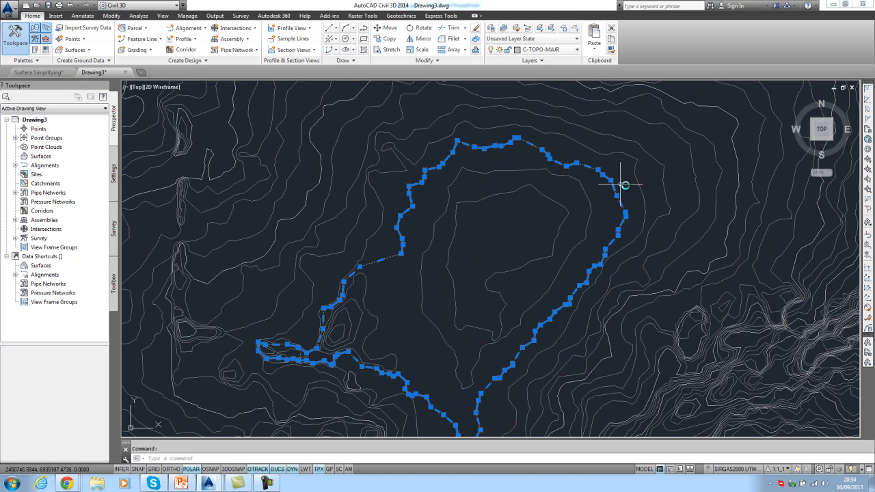
{"action": "scroll", "coordinate": [622, 181], "scroll_direction": "up", "scroll_amount": 2}
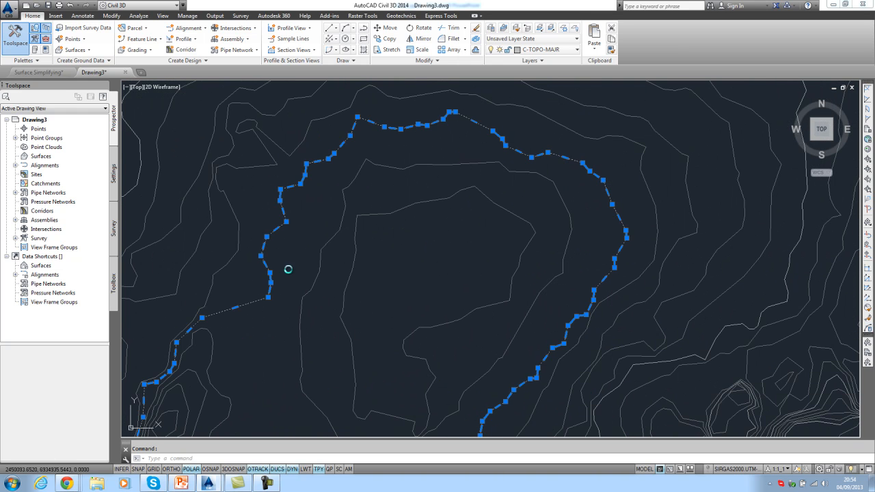
{"action": "middle_click_drag", "start_coordinate": [275, 274], "coordinate": [387, 242]}
{"action": "middle_click_drag", "start_coordinate": [309, 286], "coordinate": [401, 249]}
{"action": "scroll", "coordinate": [401, 253], "scroll_direction": "up", "scroll_amount": 2}
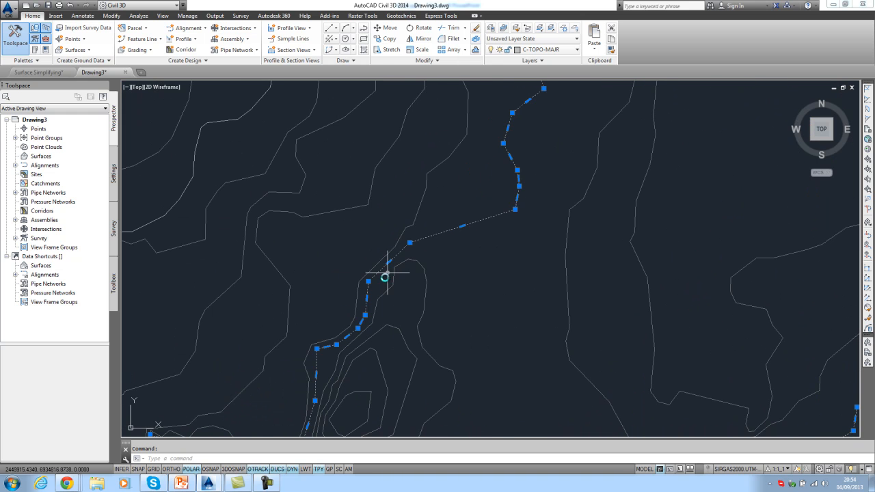
{"action": "middle_click_drag", "start_coordinate": [352, 340], "coordinate": [504, 180]}
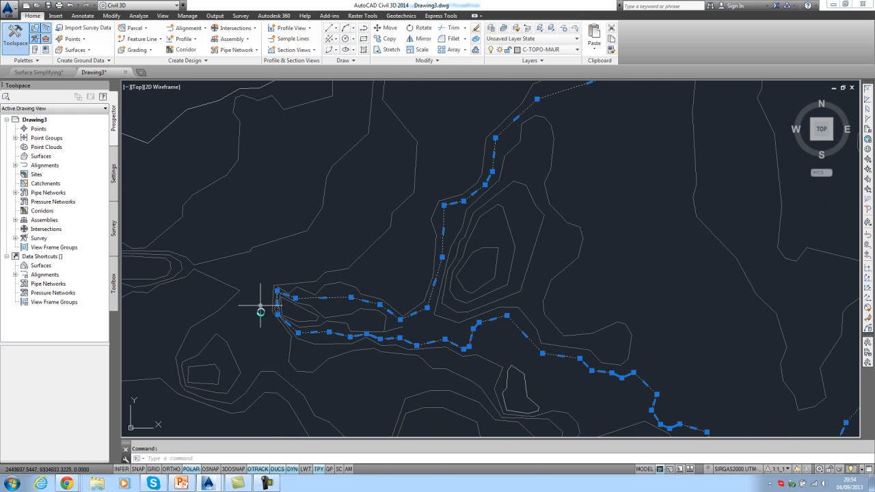
{"action": "middle_click_drag", "start_coordinate": [582, 337], "coordinate": [517, 269]}
{"action": "scroll", "coordinate": [487, 240], "scroll_direction": "down", "scroll_amount": 3}
{"action": "scroll", "coordinate": [508, 269], "scroll_direction": "up", "scroll_amount": 4}
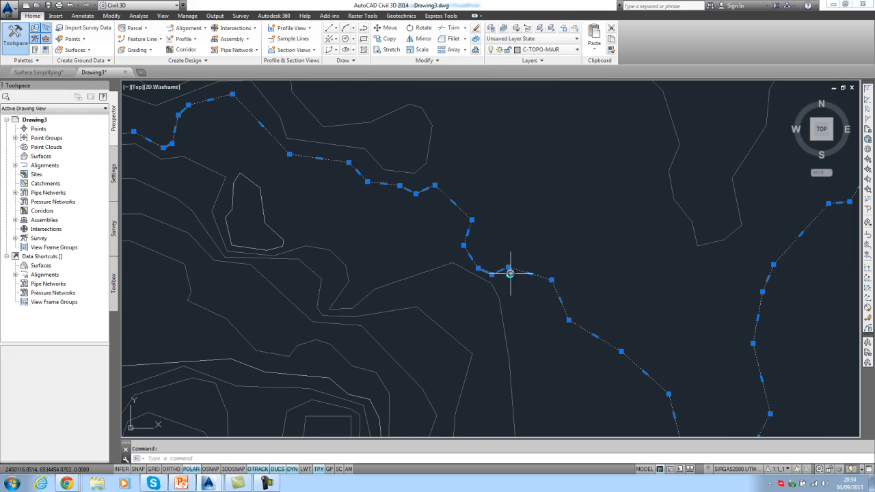
- Deselect the simplified contour and look over the full extents of the simplified contours
{"action": "scroll", "coordinate": [568, 308], "scroll_direction": "down", "scroll_amount": 10}
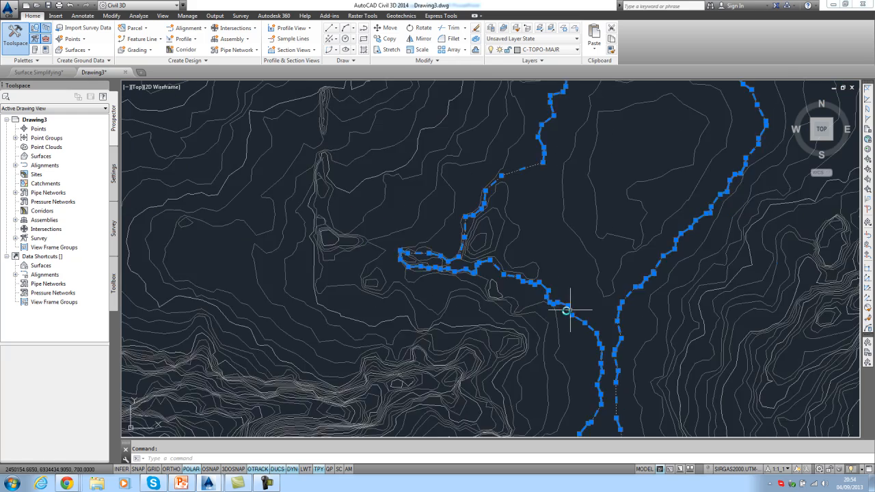
{"action": "key", "text": "Escape"}
{"action": "scroll", "coordinate": [451, 301], "scroll_direction": "up", "scroll_amount": 8}
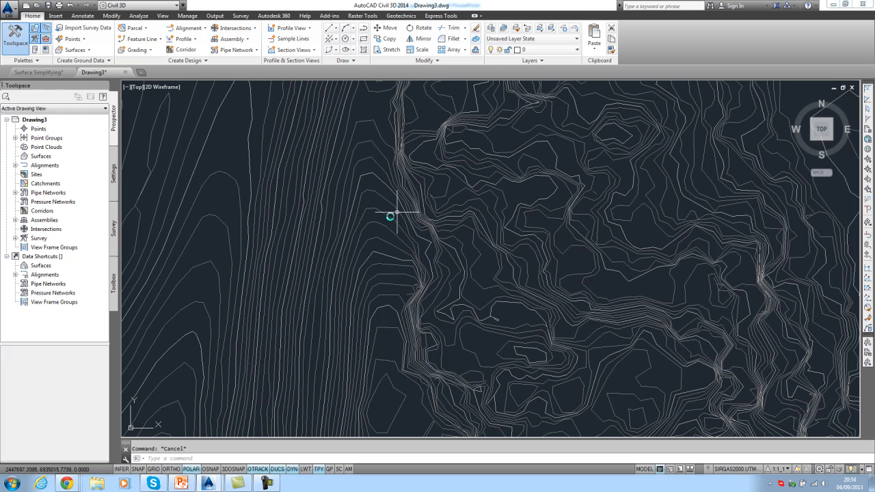
{"action": "scroll", "coordinate": [427, 246], "scroll_direction": "down", "scroll_amount": 5}
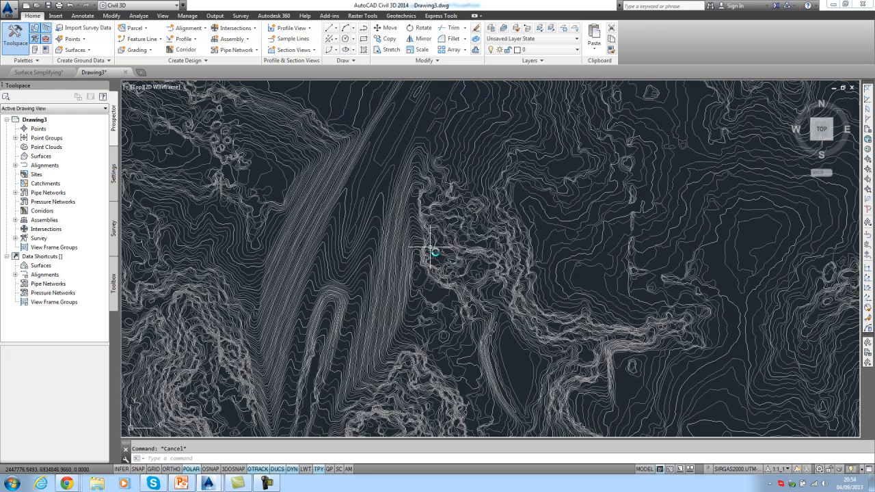
{"action": "middle_click", "coordinate": [438, 254]}
{"action": "middle_click", "coordinate": [438, 254]}
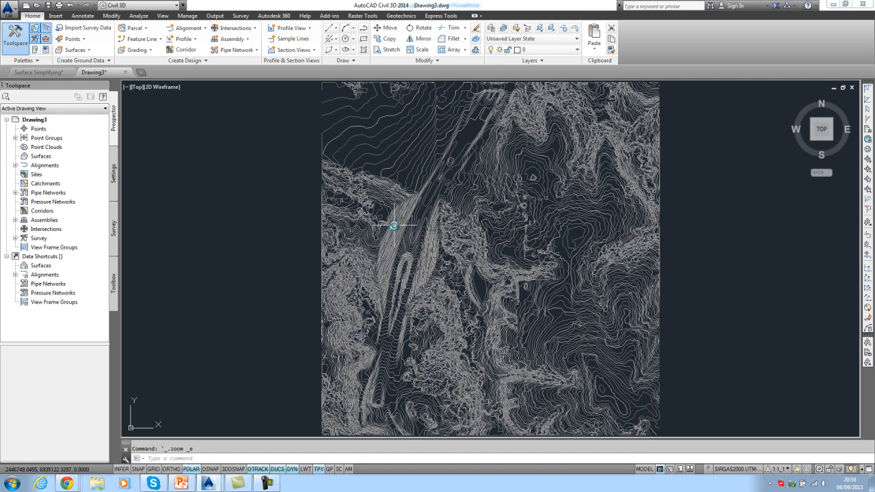
- Switch to the Surface Simplifying drawing and examine the vertex density along the minor contour around the eastern hilltop
{"action": "left_click", "coordinate": [41, 72]}
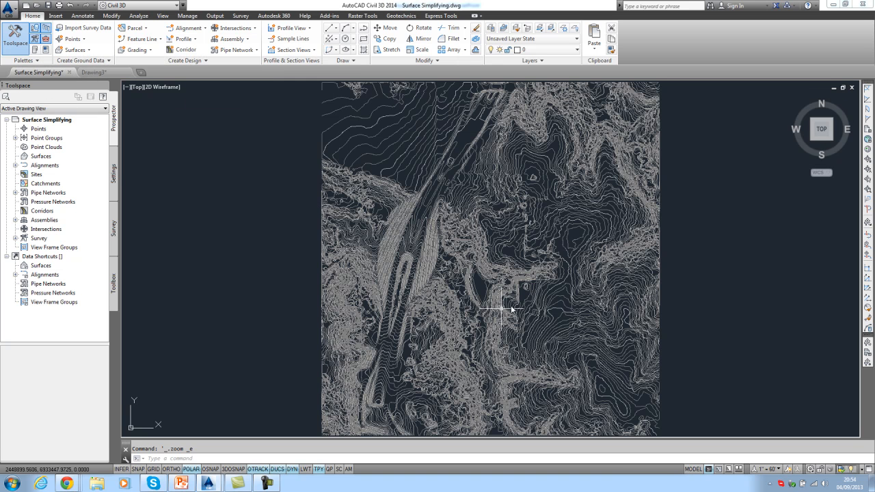
{"action": "left_click", "coordinate": [568, 251]}
{"action": "scroll", "coordinate": [563, 244], "scroll_direction": "up", "scroll_amount": 6}
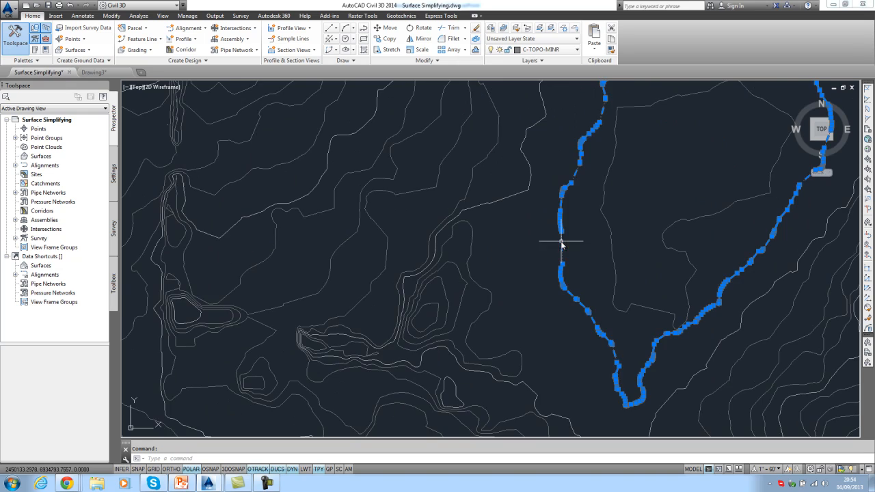
{"action": "middle_click_drag", "start_coordinate": [613, 133], "coordinate": [523, 254]}
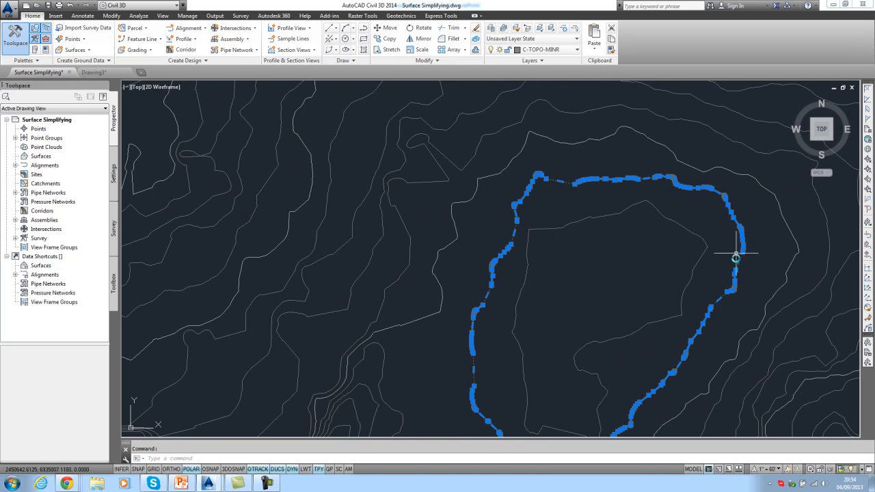
{"action": "scroll", "coordinate": [465, 286], "scroll_direction": "down", "scroll_amount": 6}
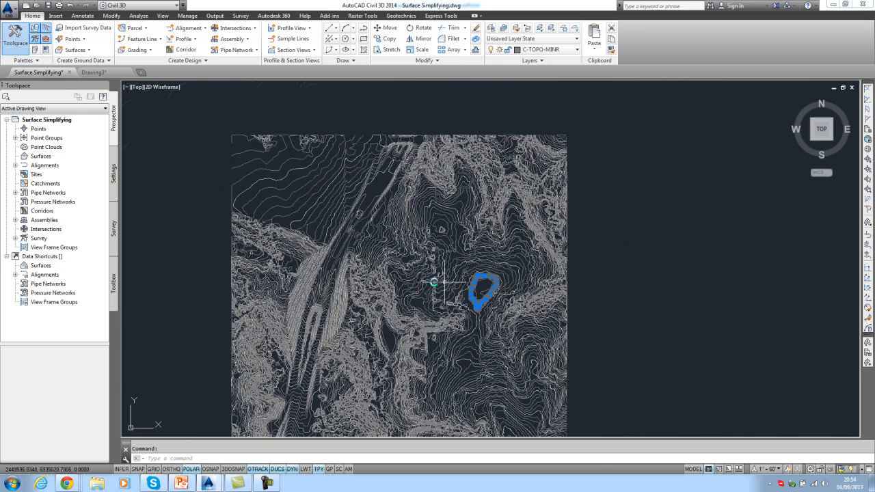
{"action": "key", "text": "Escape"}
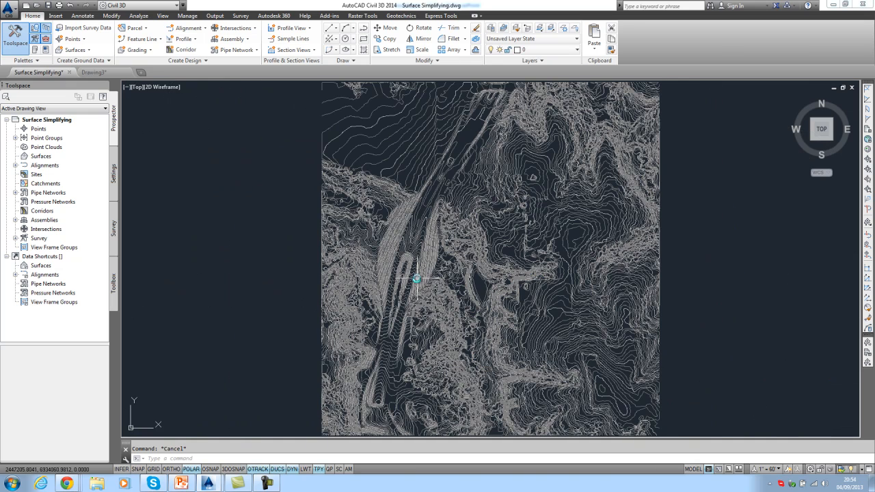
- Start a new TIN surface in the Surface Simplifying drawing and name it SUPERFICIE DENSA
{"action": "right_click", "coordinate": [48, 160]}
{"action": "left_click", "coordinate": [81, 165]}
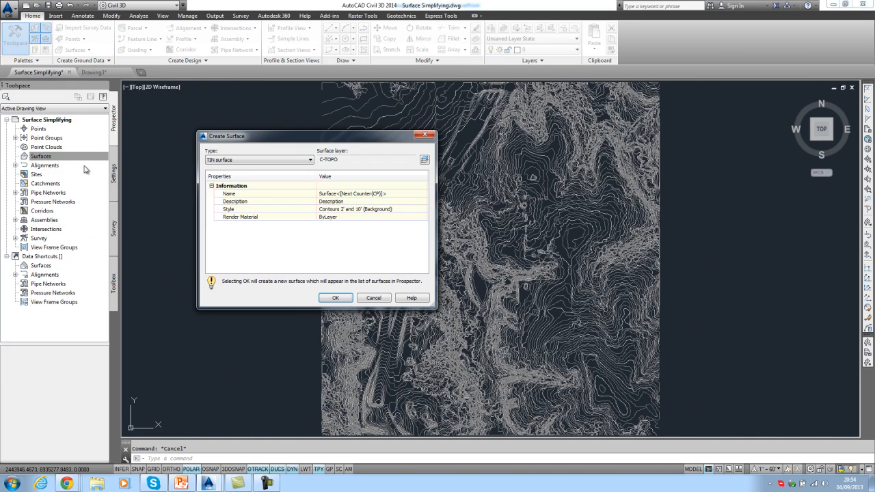
{"action": "left_click", "coordinate": [383, 192]}
{"action": "type", "text": "su"}
{"action": "left_click", "coordinate": [325, 196]}
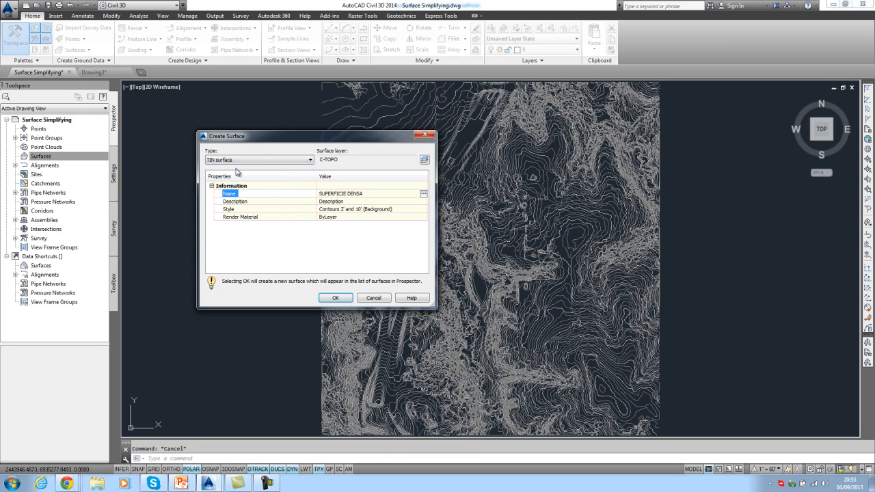
{"action": "left_click", "coordinate": [347, 159]}
{"action": "key", "text": "Tab"}
{"action": "key", "text": "Tab"}
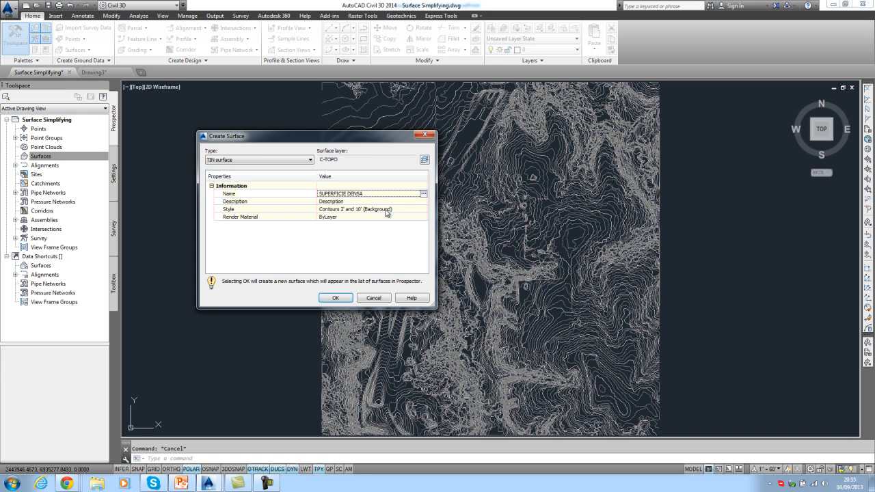
- Review the display components of the Contours 2' and 10' (Background) style, keep that style and create the surface
{"action": "left_click", "coordinate": [422, 210]}
{"action": "left_click", "coordinate": [423, 210]}
{"action": "left_click", "coordinate": [746, 201]}
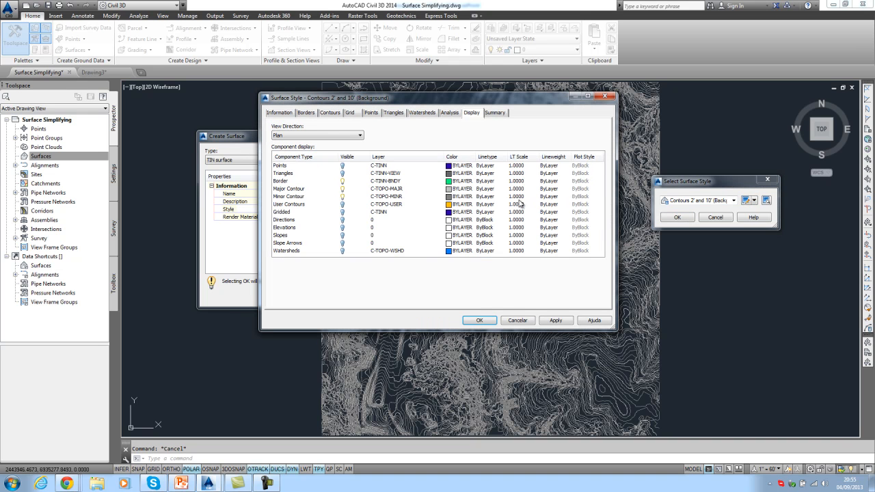
{"action": "left_click", "coordinate": [306, 192]}
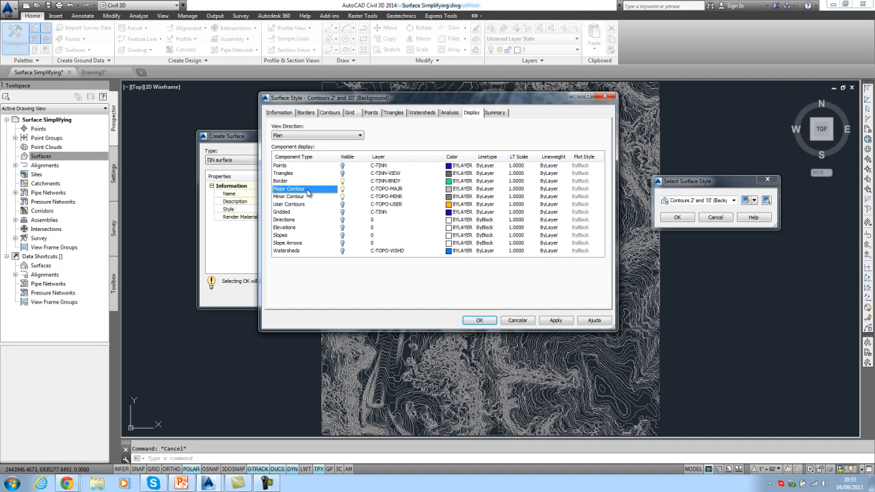
{"action": "left_click", "coordinate": [296, 196]}
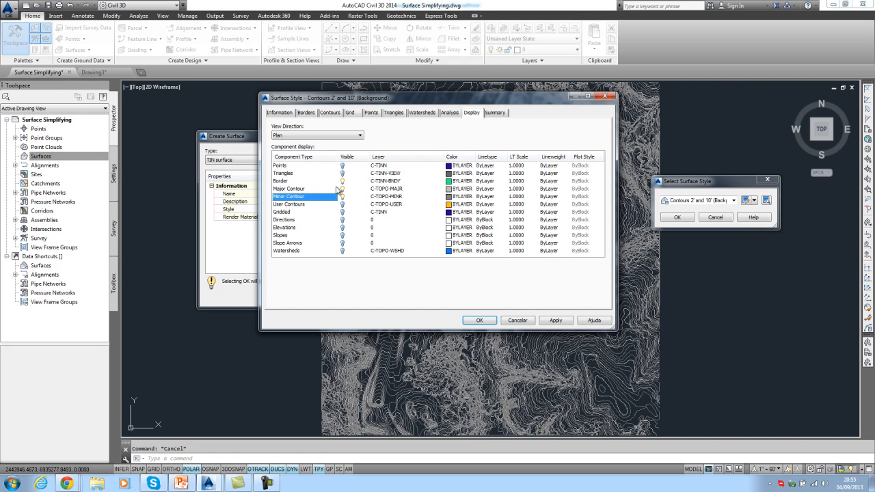
{"action": "left_click", "coordinate": [328, 181]}
{"action": "left_click", "coordinate": [481, 322]}
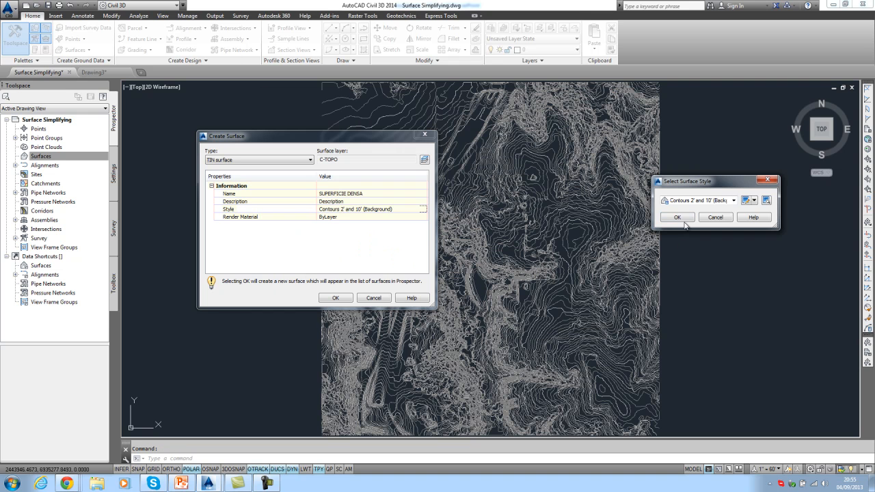
{"action": "left_click", "coordinate": [677, 217]}
{"action": "left_click", "coordinate": [343, 301]}
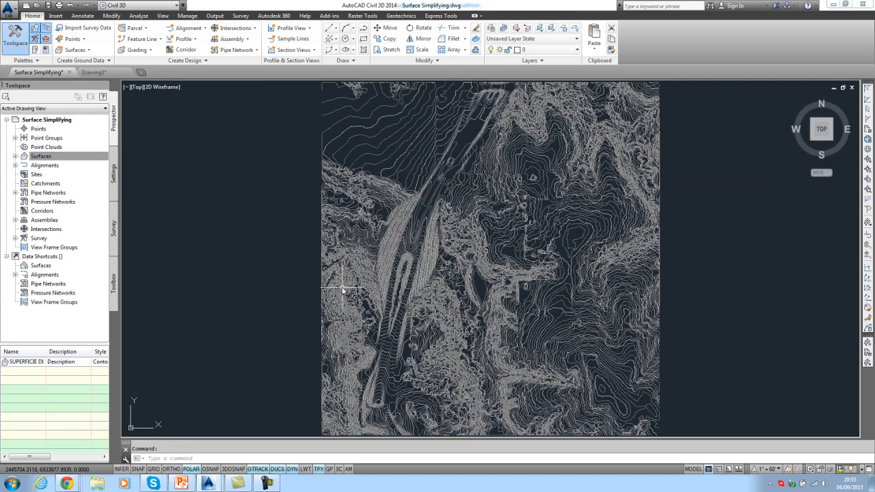
- Open the definition of SUPERFICIE DENSA and add contour data with the default settings
{"action": "left_click", "coordinate": [15, 156]}
{"action": "left_click", "coordinate": [23, 164]}
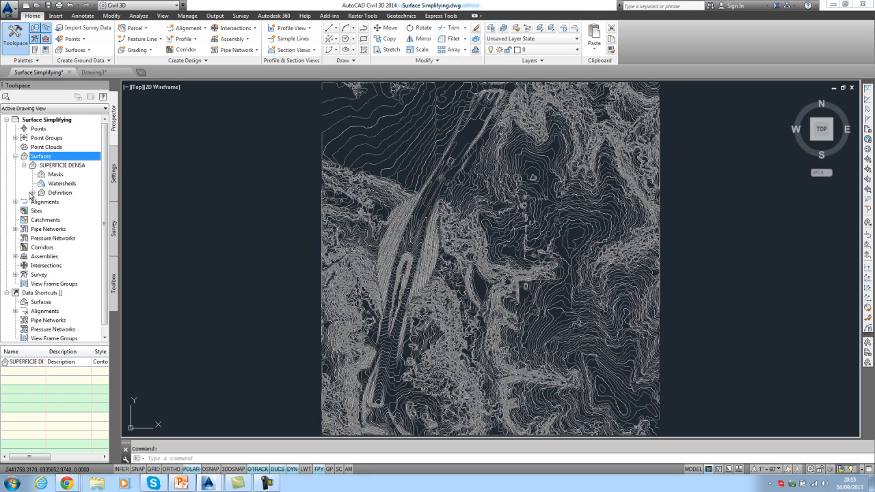
{"action": "left_click", "coordinate": [31, 192]}
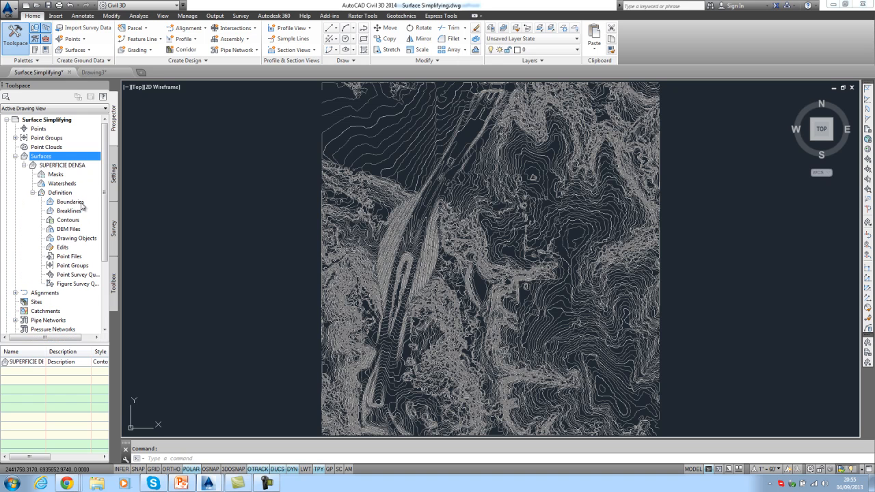
{"action": "left_click", "coordinate": [67, 221]}
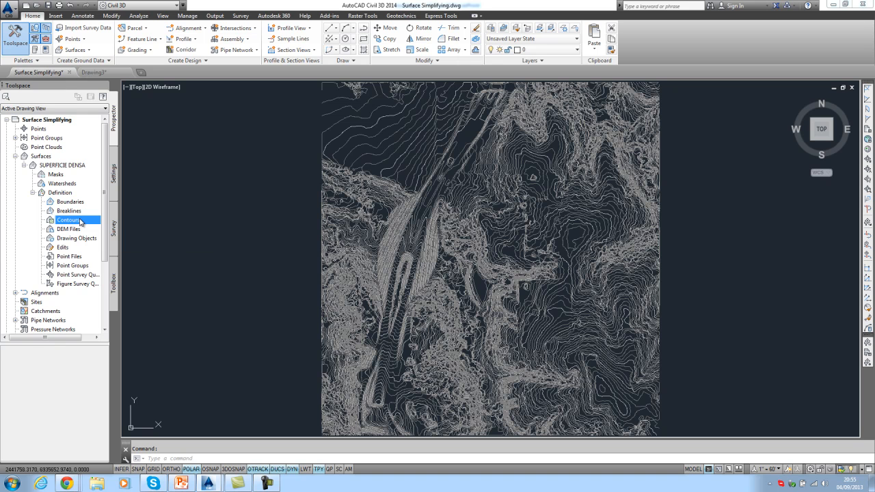
{"action": "right_click", "coordinate": [80, 221]}
{"action": "left_click", "coordinate": [112, 227]}
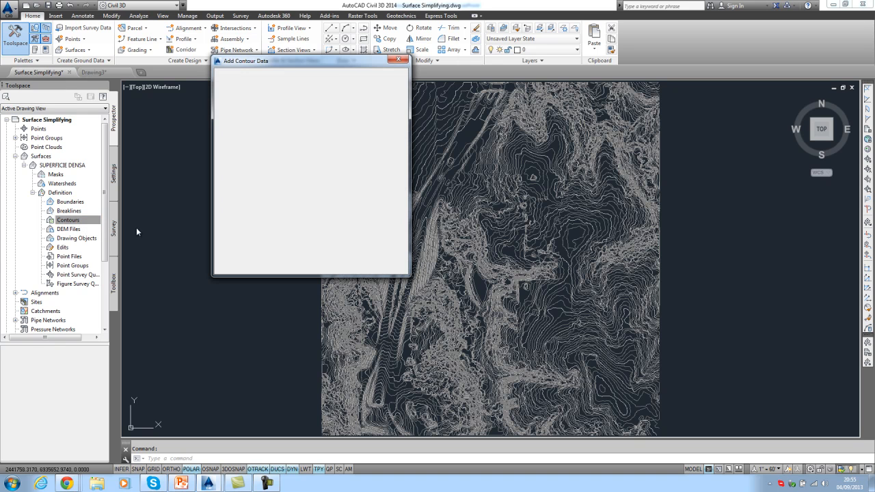
{"action": "left_click", "coordinate": [307, 264]}
- Select all contours in the drawing as surface data, dismiss the event viewer and fit the surface in view
{"action": "scroll", "coordinate": [308, 248], "scroll_direction": "down", "scroll_amount": 1}
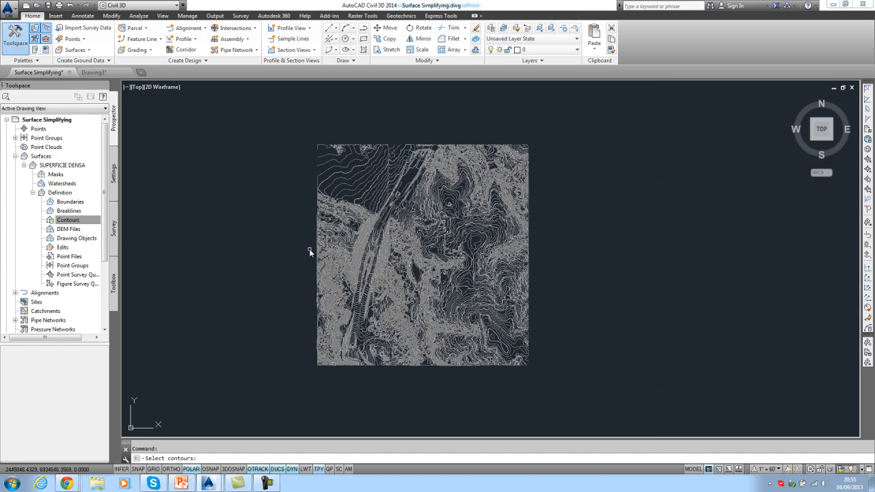
{"action": "left_click", "coordinate": [269, 123]}
{"action": "left_click", "coordinate": [567, 388]}
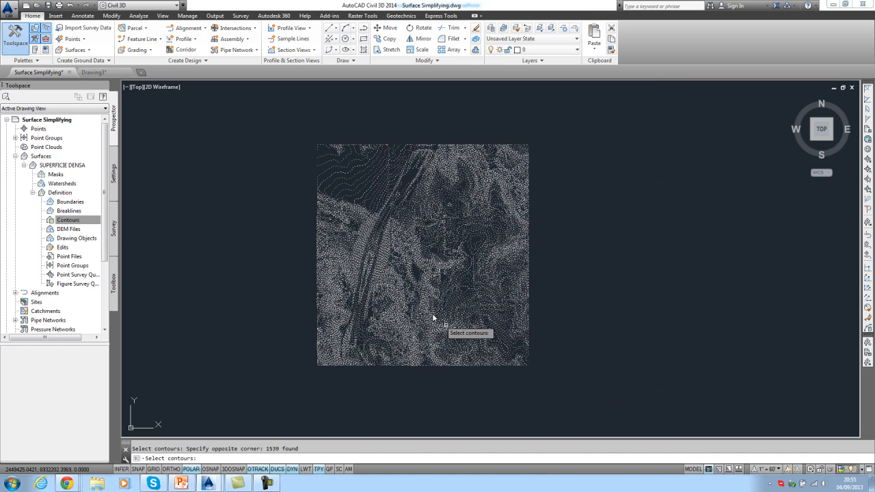
{"action": "key", "text": "Return"}
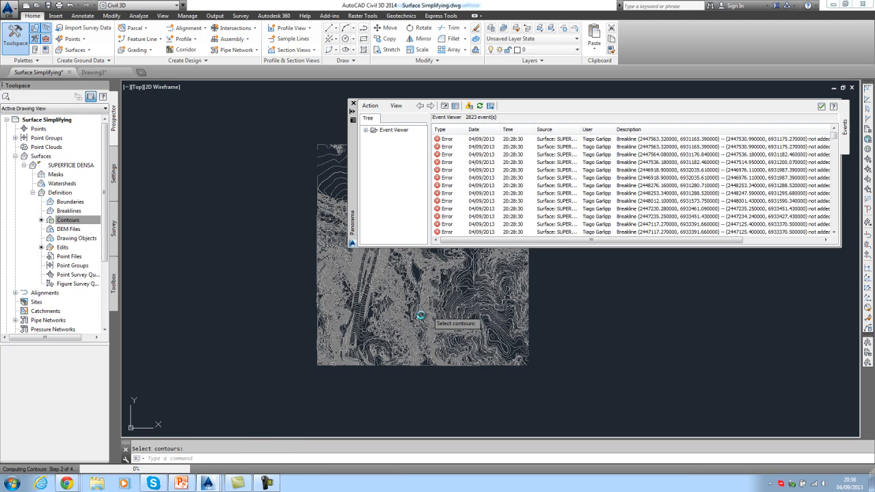
{"action": "left_click", "coordinate": [820, 106]}
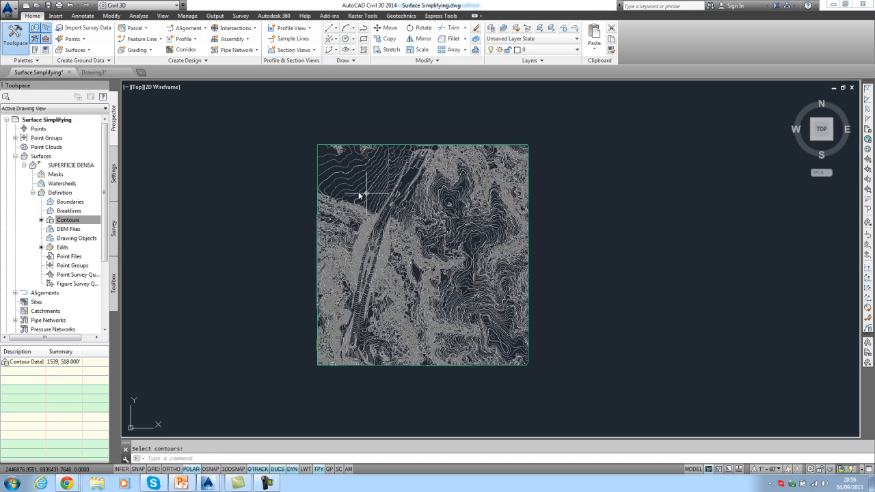
{"action": "middle_click", "coordinate": [371, 189]}
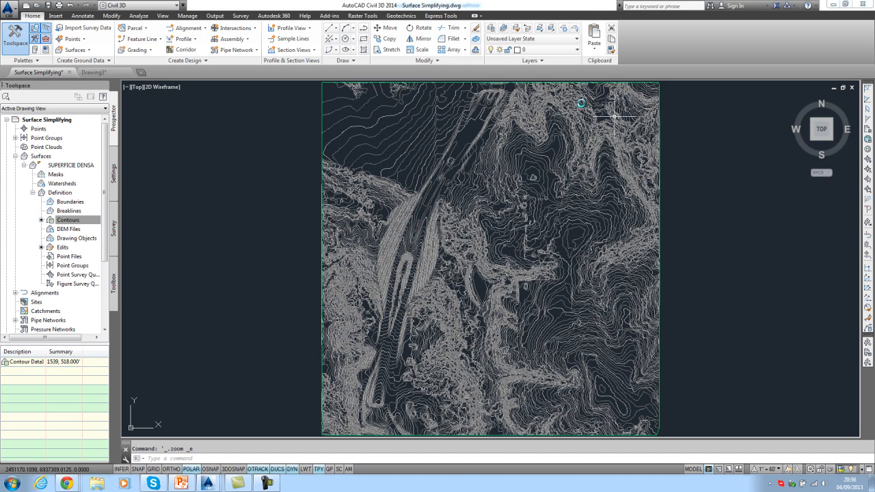
- Switch to Drawing3 and start creating a new surface there from the surfaces collection
{"action": "left_click", "coordinate": [100, 71]}
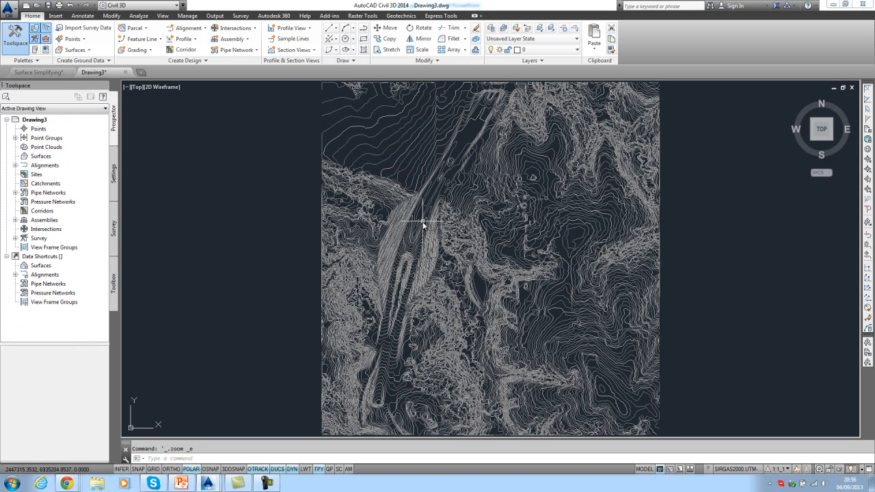
{"action": "scroll", "coordinate": [418, 219], "scroll_direction": "down", "scroll_amount": 3}
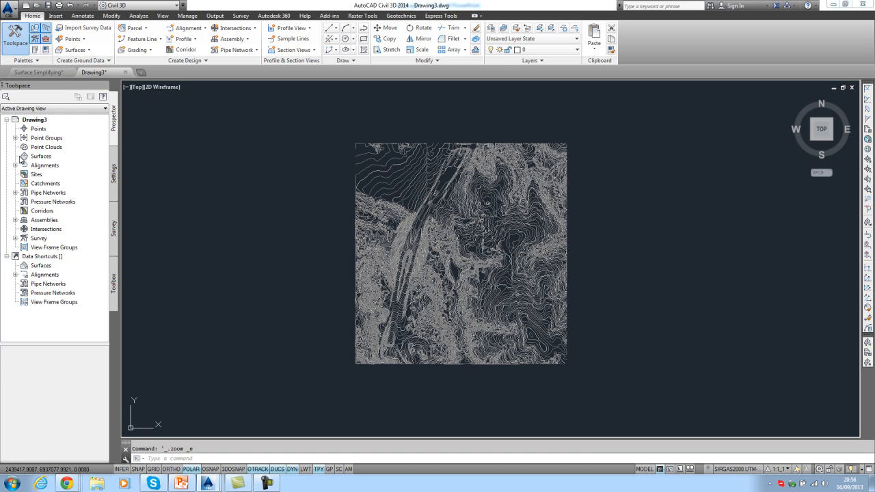
{"action": "left_click", "coordinate": [37, 157]}
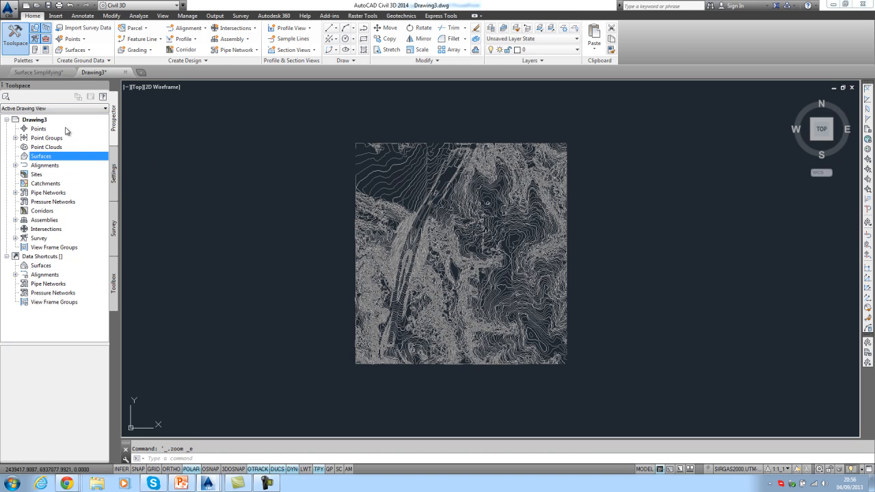
{"action": "right_click", "coordinate": [48, 159]}
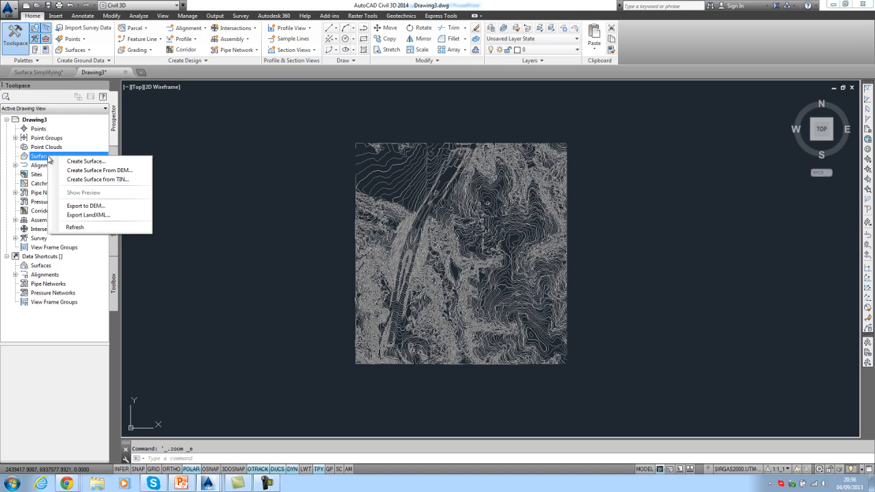
{"action": "left_click", "coordinate": [93, 162]}
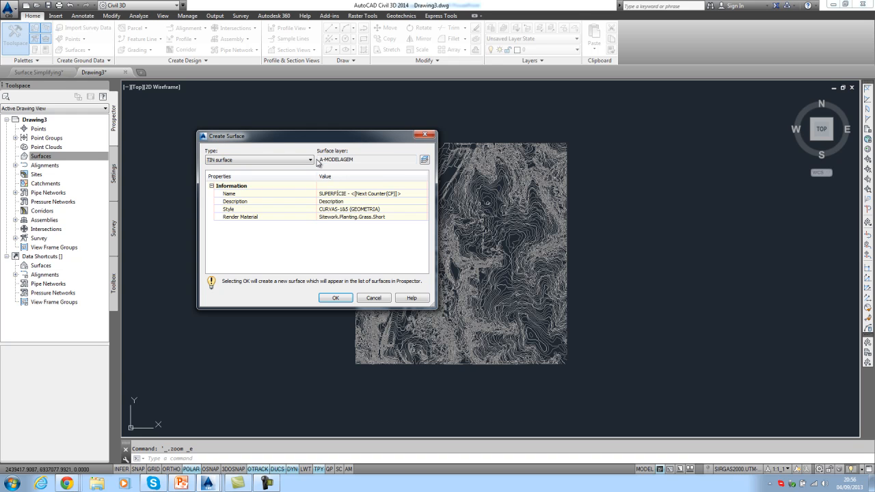
- Name the new TIN surface SUPERFÍCIE SIMPLIFICADA
{"action": "left_click_drag", "start_coordinate": [365, 160], "coordinate": [313, 162]}
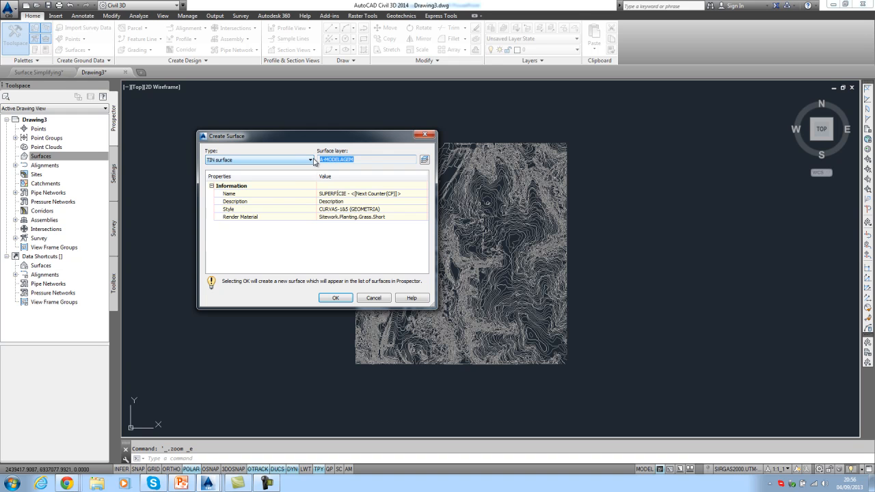
{"action": "left_click", "coordinate": [404, 194]}
{"action": "left_click_drag", "start_coordinate": [404, 192], "coordinate": [346, 192]}
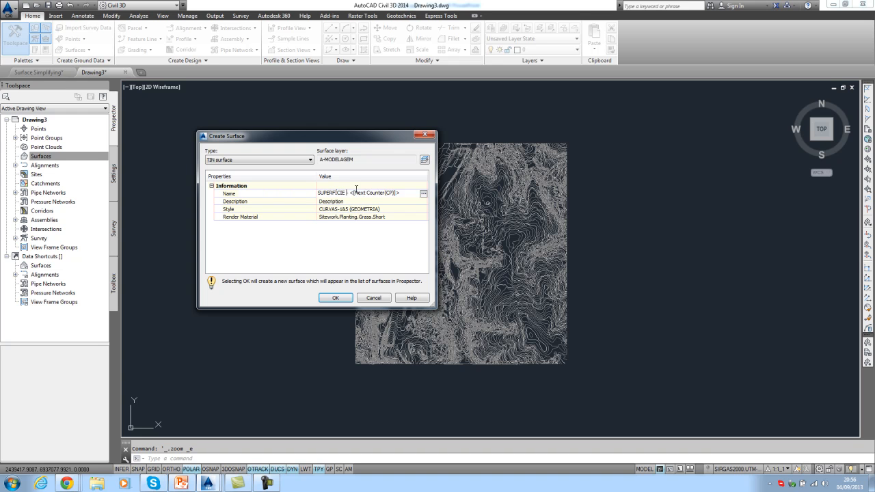
{"action": "left_click_drag", "start_coordinate": [354, 159], "coordinate": [355, 163]}
{"action": "left_click", "coordinate": [408, 195]}
{"action": "left_click", "coordinate": [407, 194]}
{"action": "left_click_drag", "start_coordinate": [403, 193], "coordinate": [347, 192]}
{"action": "key", "text": "BackSpace"}
{"action": "left_click", "coordinate": [388, 209]}
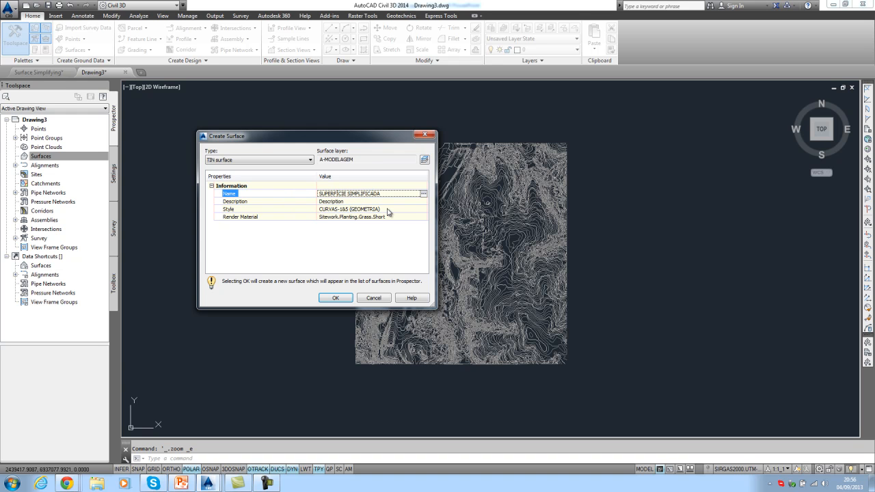
{"action": "left_click", "coordinate": [232, 210]}
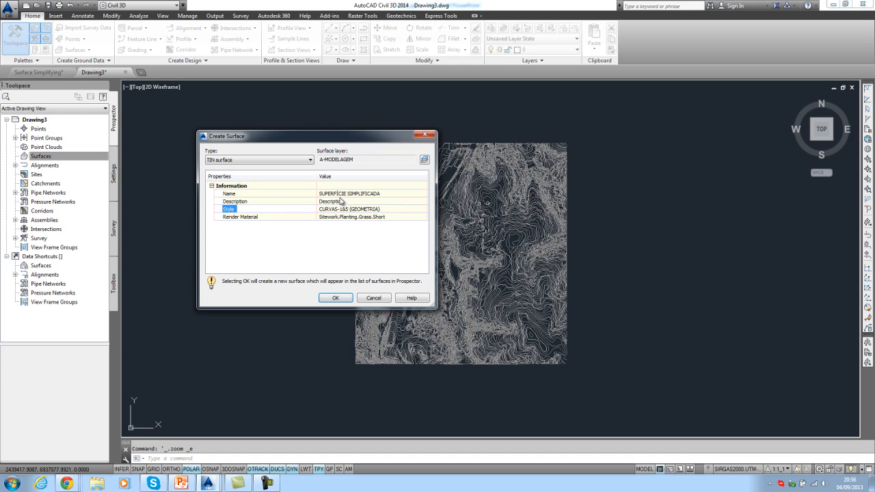
- Review the major and minor contour display of the CURVAS-1&5 (GEOMETRIA) style, keep that style and create the surface
{"action": "left_click", "coordinate": [423, 212]}
{"action": "left_click", "coordinate": [423, 212]}
{"action": "left_click", "coordinate": [746, 200]}
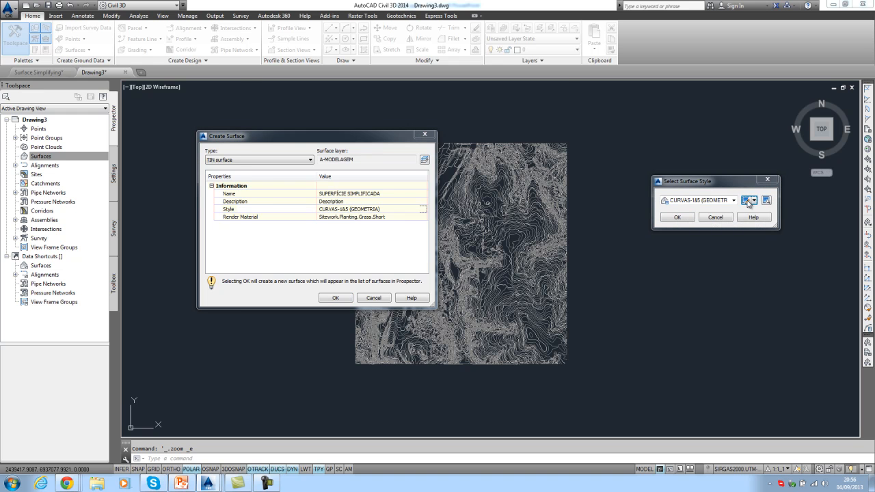
{"action": "left_click", "coordinate": [325, 190]}
{"action": "left_click", "coordinate": [306, 196]}
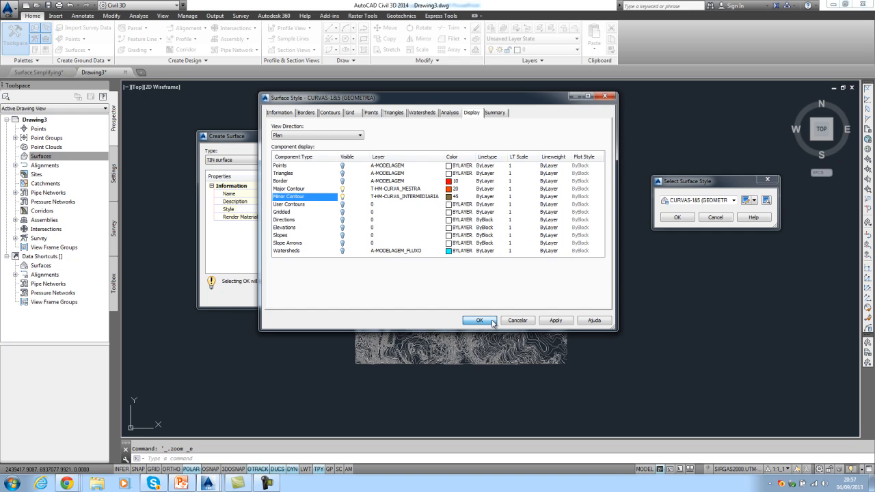
{"action": "left_click", "coordinate": [493, 321]}
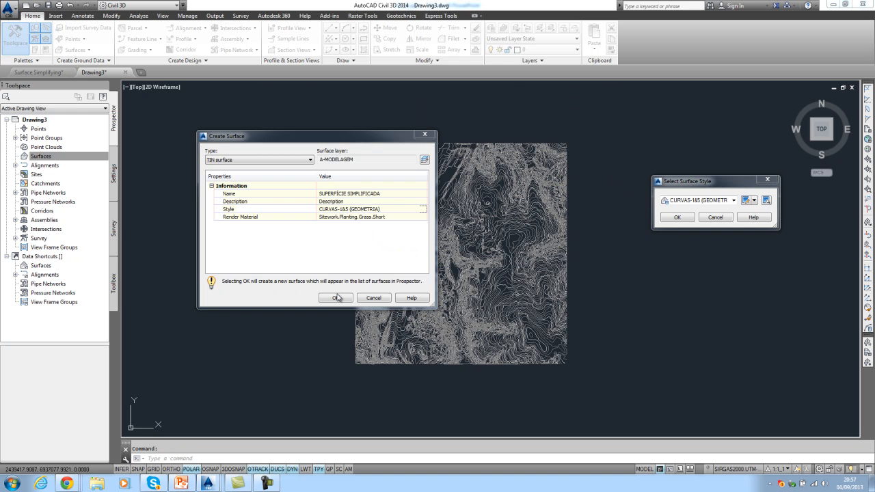
{"action": "left_click", "coordinate": [679, 217]}
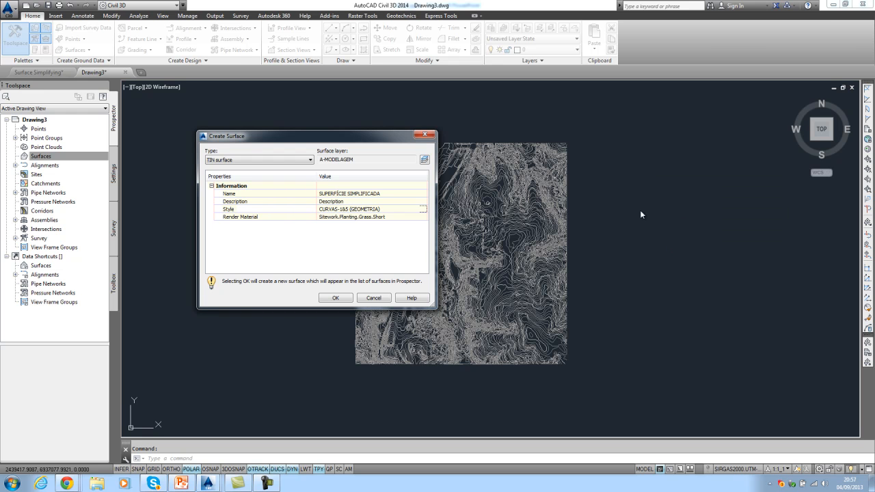
{"action": "left_click", "coordinate": [335, 298]}
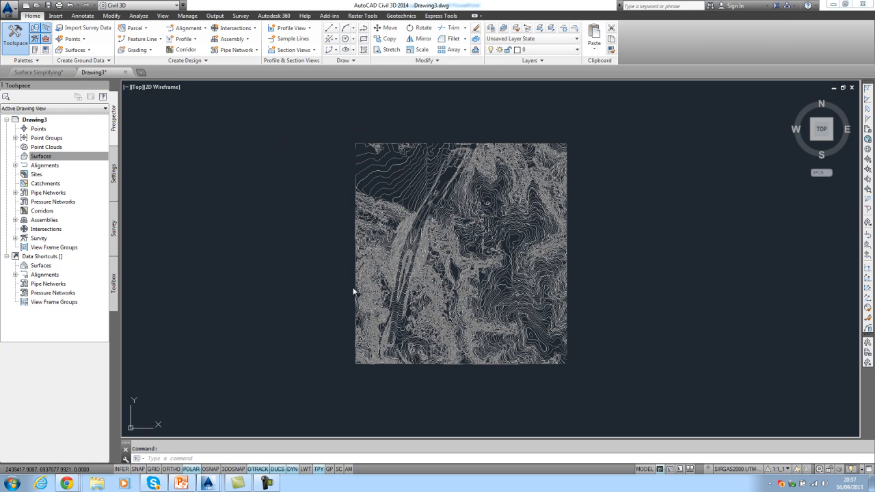
- Open the definition of SUPERFÍCIE SIMPLIFICADA and add contour data to it, accepting the default settings
{"action": "left_click", "coordinate": [15, 157]}
{"action": "left_click", "coordinate": [24, 166]}
{"action": "left_click", "coordinate": [32, 192]}
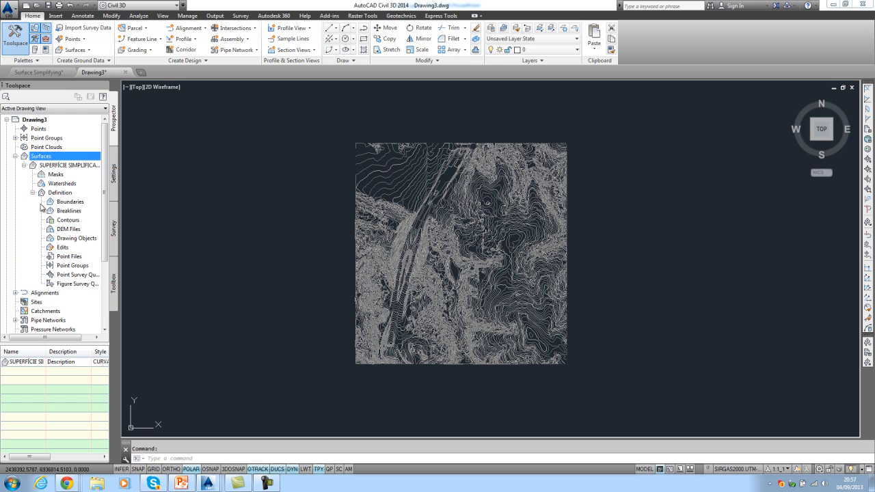
{"action": "right_click", "coordinate": [74, 220]}
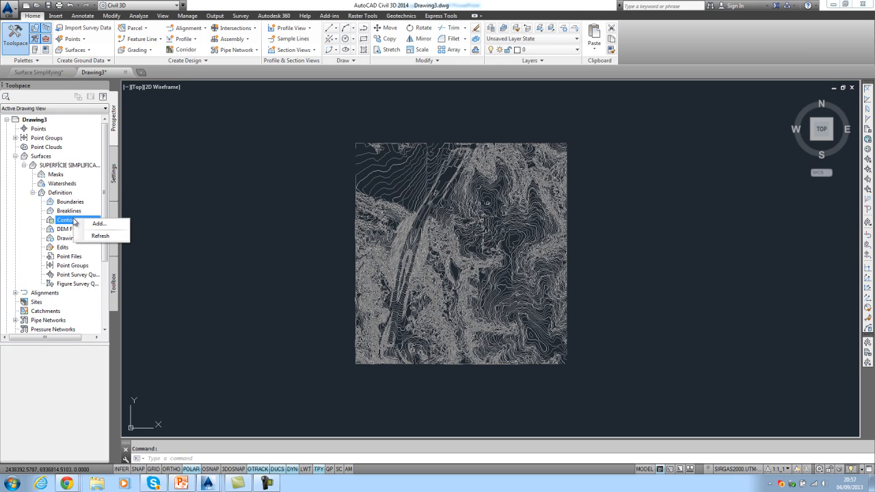
{"action": "left_click", "coordinate": [96, 225]}
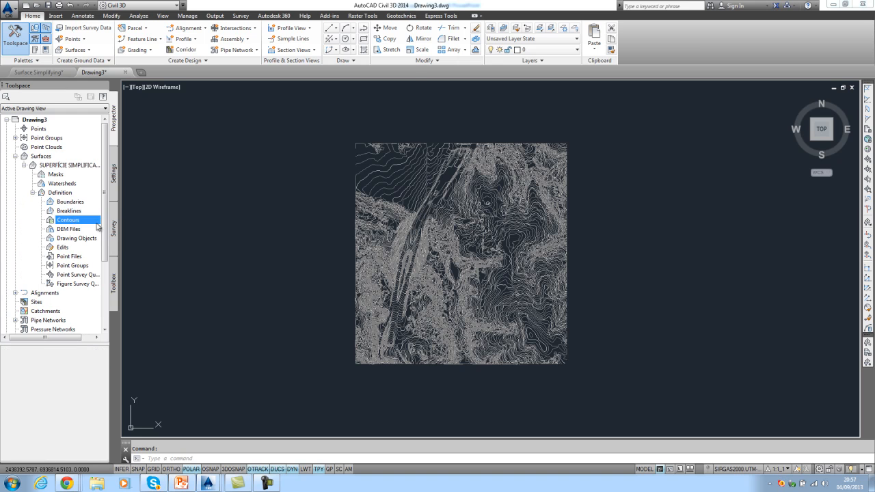
{"action": "left_click", "coordinate": [316, 263]}
- Select all contours in Drawing3 with a crossing window as surface data and dismiss the event viewer
{"action": "left_click", "coordinate": [592, 376]}
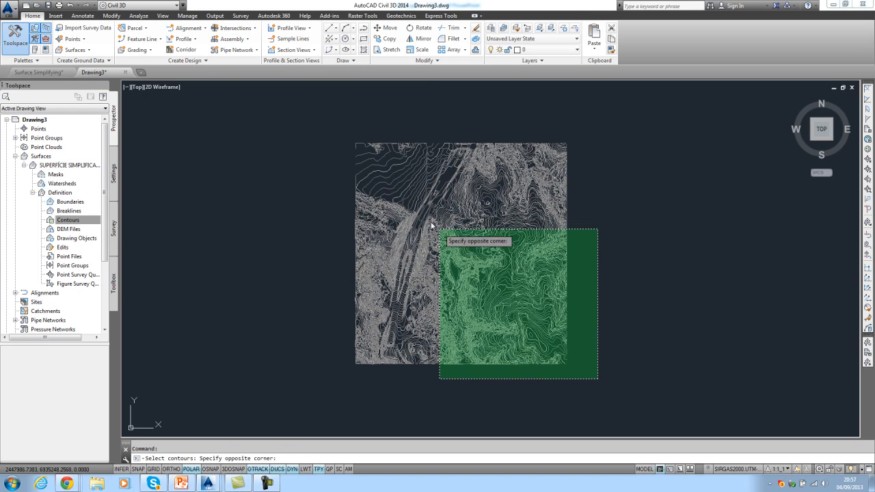
{"action": "left_click", "coordinate": [327, 124]}
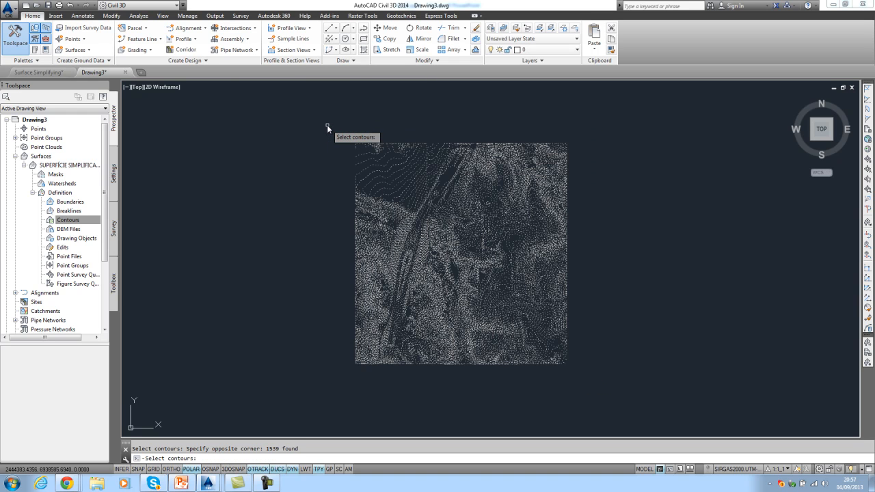
{"action": "key", "text": "Return"}
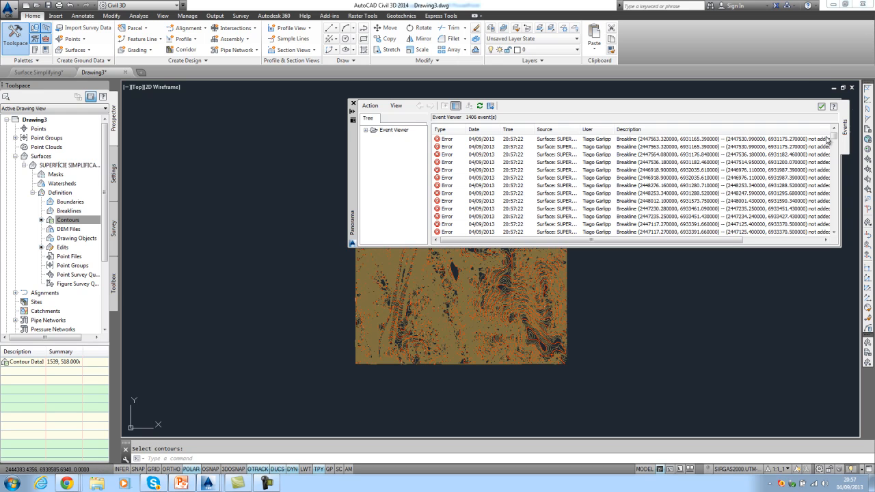
{"action": "left_click", "coordinate": [821, 107]}
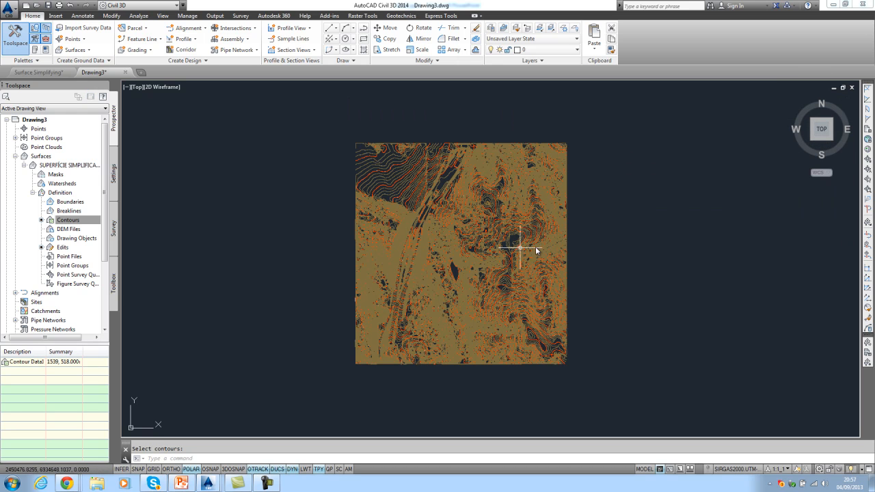
- Examine the number of points in the general statistics of SUPERFÍCIE SIMPLIFICADA, then close its surface properties
{"action": "left_click", "coordinate": [413, 182]}
{"action": "right_click", "coordinate": [412, 181]}
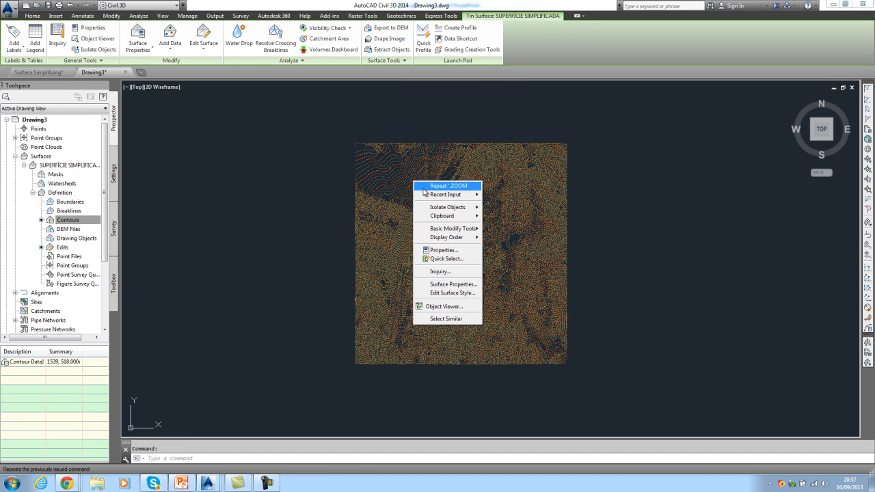
{"action": "left_click", "coordinate": [454, 284]}
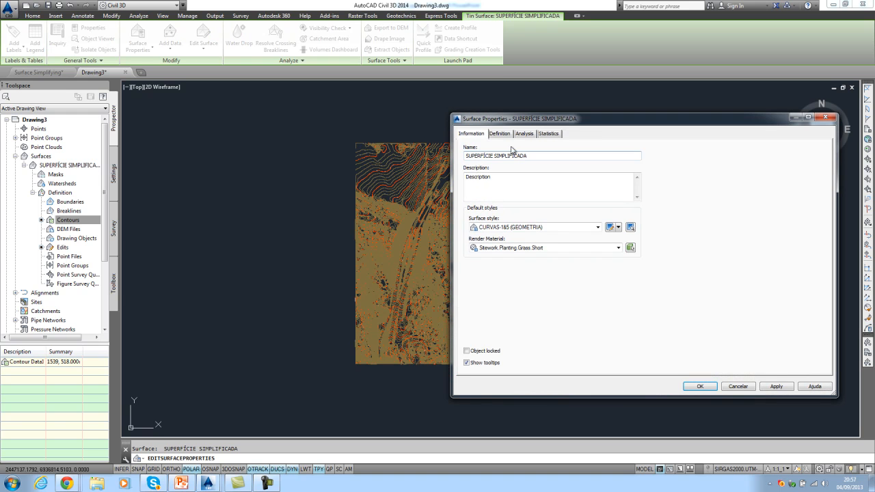
{"action": "left_click", "coordinate": [525, 134]}
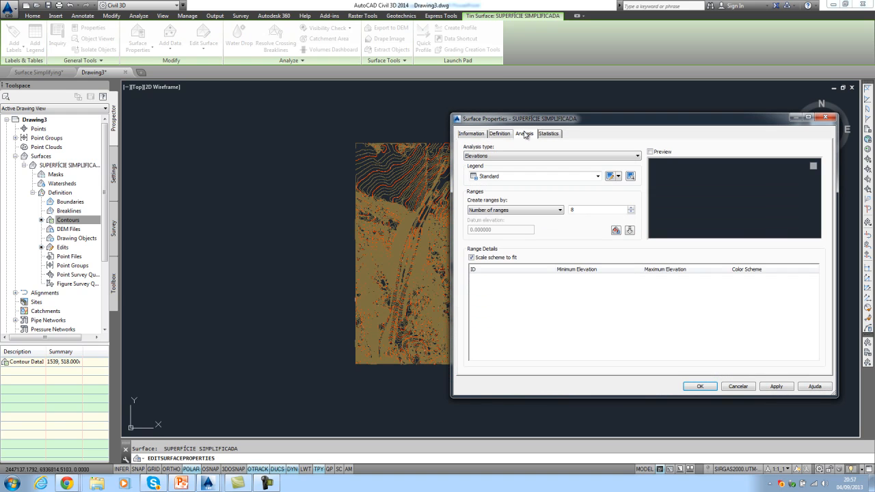
{"action": "left_click", "coordinate": [547, 134]}
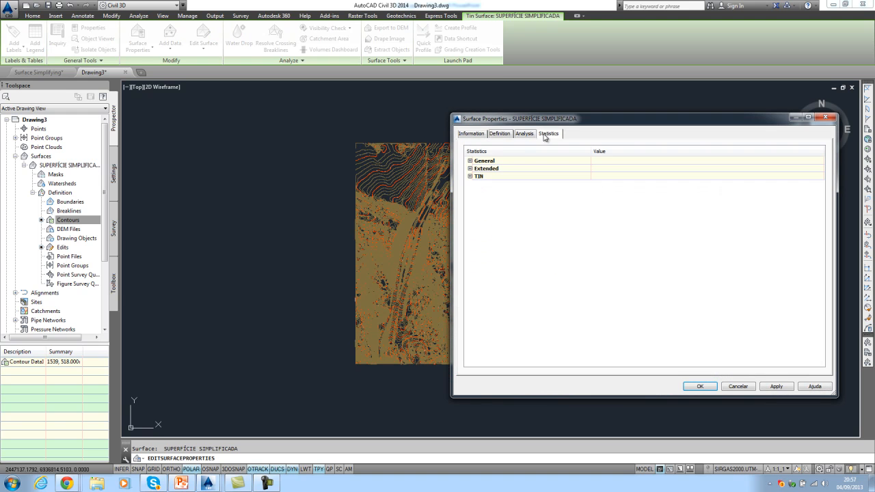
{"action": "left_click", "coordinate": [470, 162]}
{"action": "left_click", "coordinate": [487, 176]}
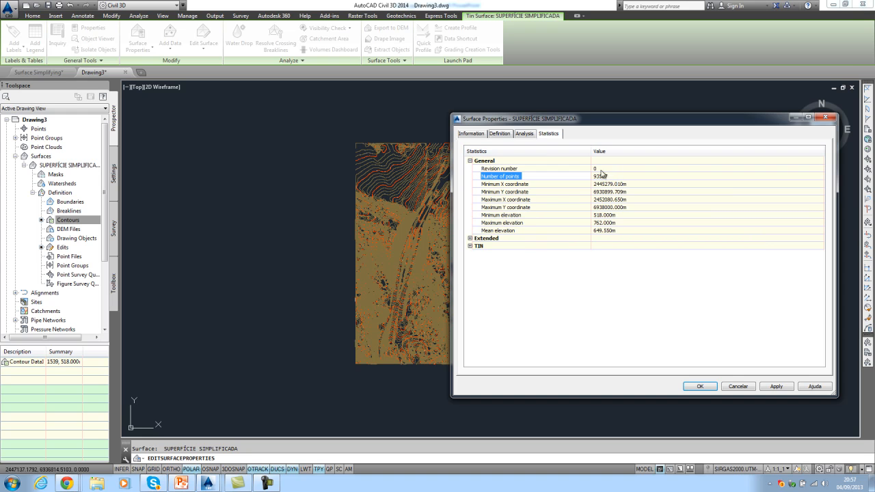
{"action": "left_click", "coordinate": [698, 386]}
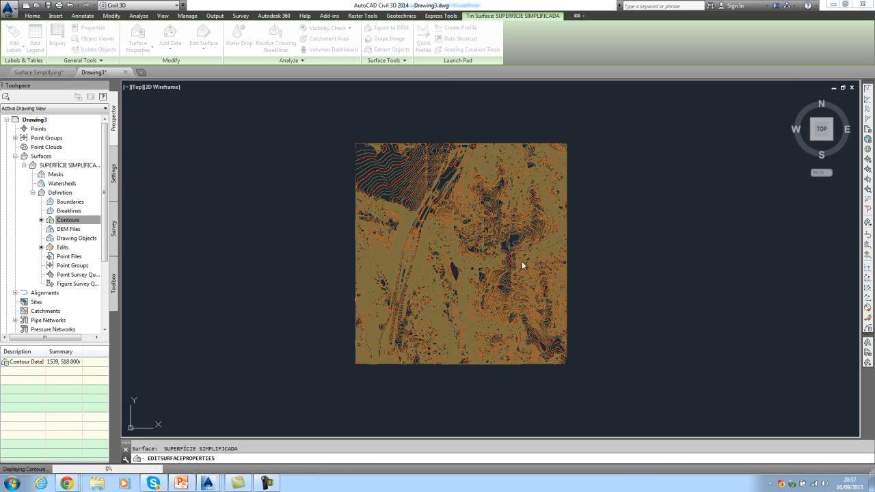
{"action": "key", "text": "Escape"}
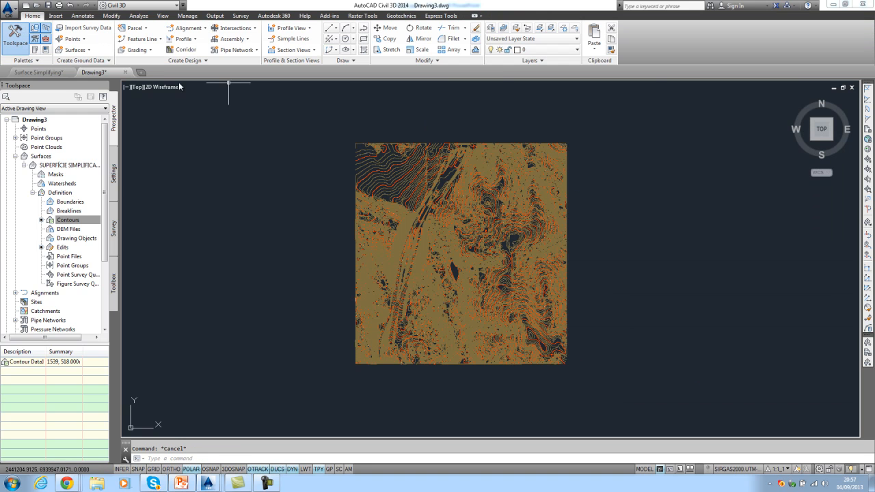
- Switch to the Surface Simplifying drawing and examine the number of points in the general statistics of SUPERFICIE DENSA
{"action": "left_click", "coordinate": [55, 73]}
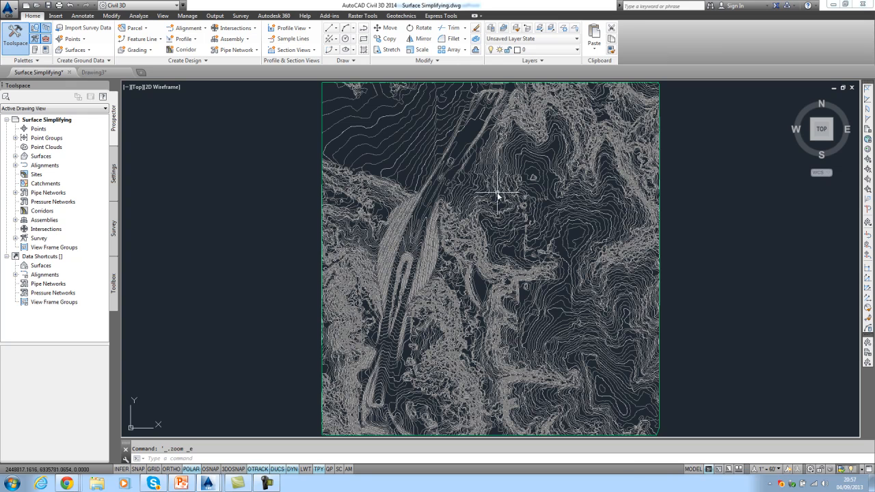
{"action": "left_click", "coordinate": [503, 197]}
{"action": "right_click", "coordinate": [503, 199]}
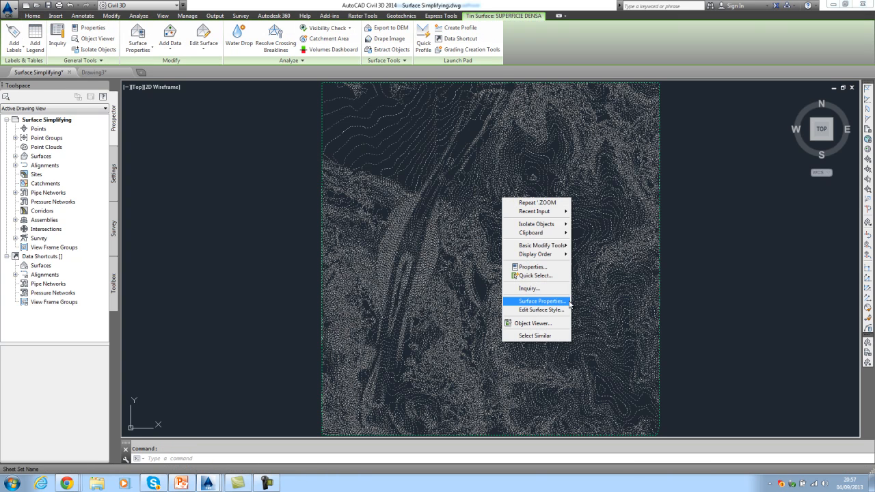
{"action": "left_click", "coordinate": [546, 301]}
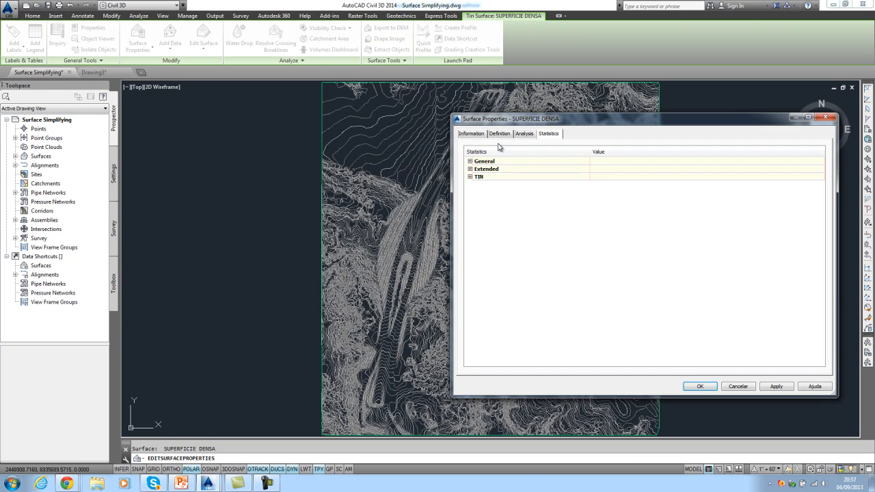
{"action": "left_click", "coordinate": [469, 160]}
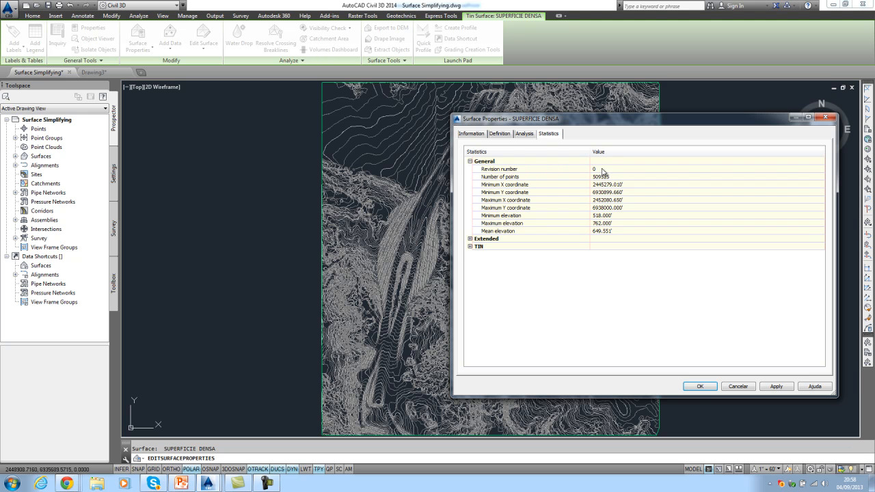
{"action": "left_click", "coordinate": [698, 386]}
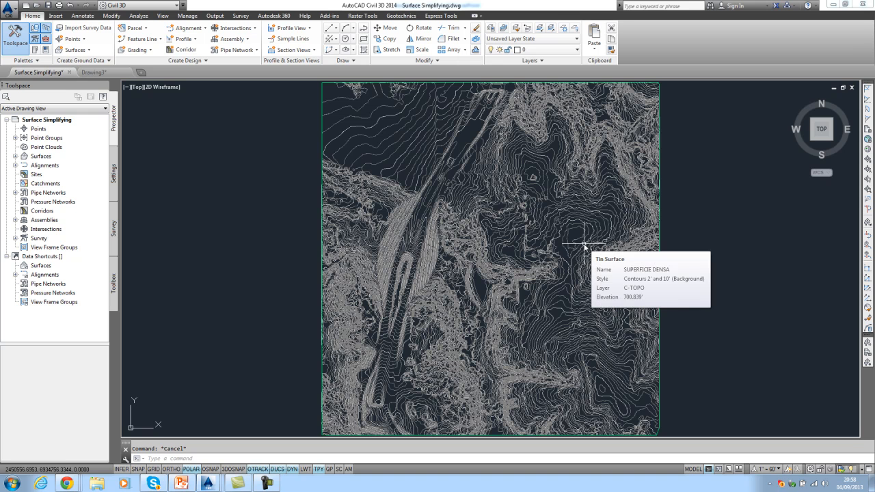
- Examine the triangulation of SUPERFICIE DENSA in 3D with the Object Viewer, from an overview to close detail
{"action": "left_click", "coordinate": [584, 246]}
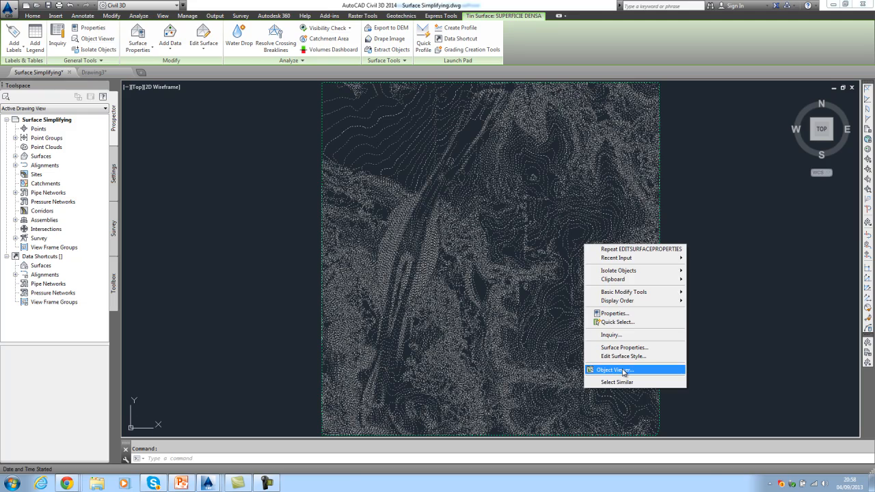
{"action": "left_click", "coordinate": [623, 373]}
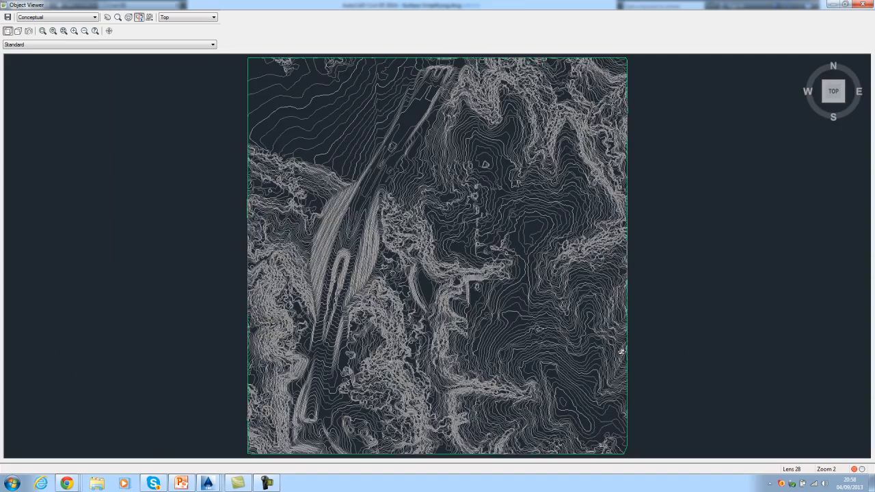
{"action": "left_click_drag", "start_coordinate": [623, 347], "coordinate": [491, 303]}
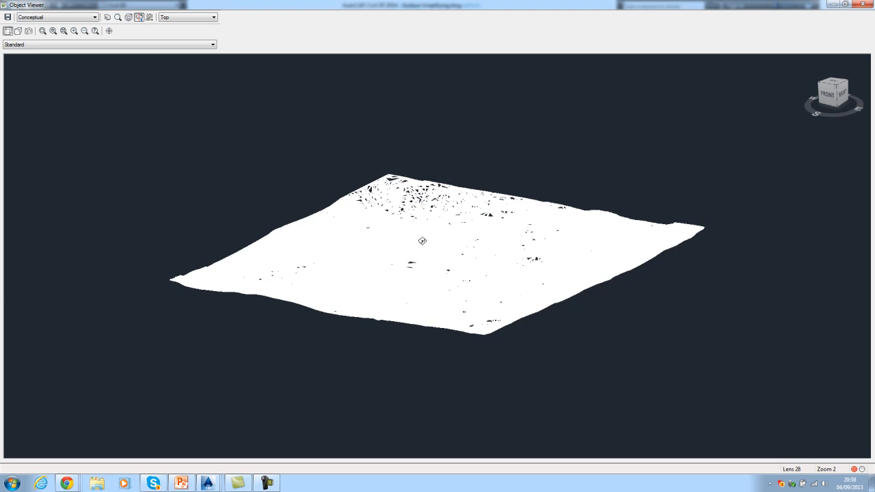
{"action": "scroll", "coordinate": [422, 241], "scroll_direction": "up", "scroll_amount": 2}
{"action": "left_click_drag", "start_coordinate": [413, 194], "coordinate": [465, 239]}
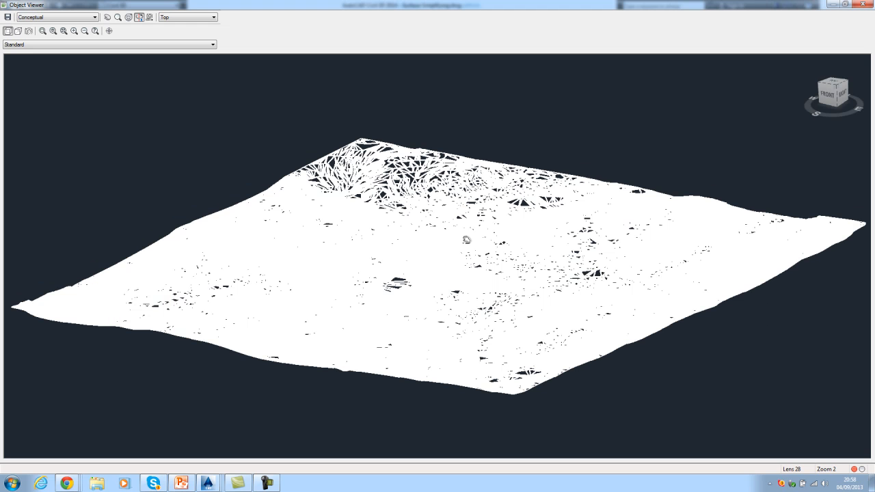
{"action": "scroll", "coordinate": [466, 239], "scroll_direction": "up", "scroll_amount": 5}
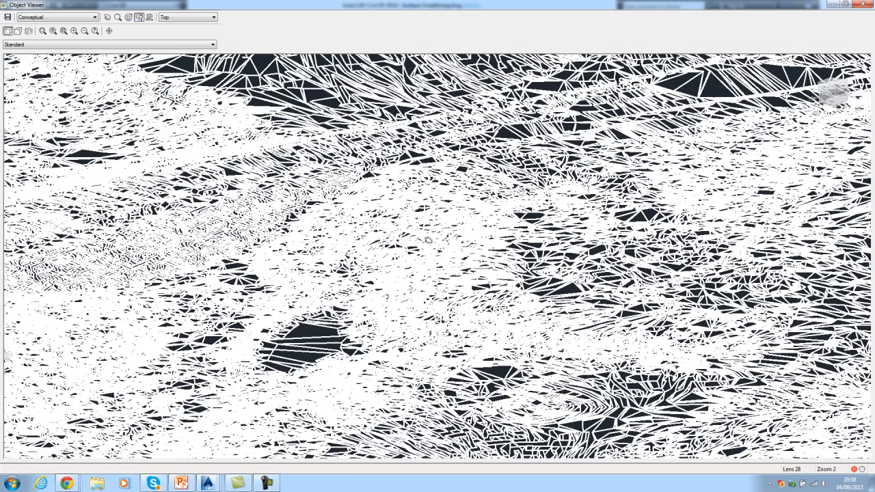
{"action": "scroll", "coordinate": [428, 239], "scroll_direction": "down", "scroll_amount": 2}
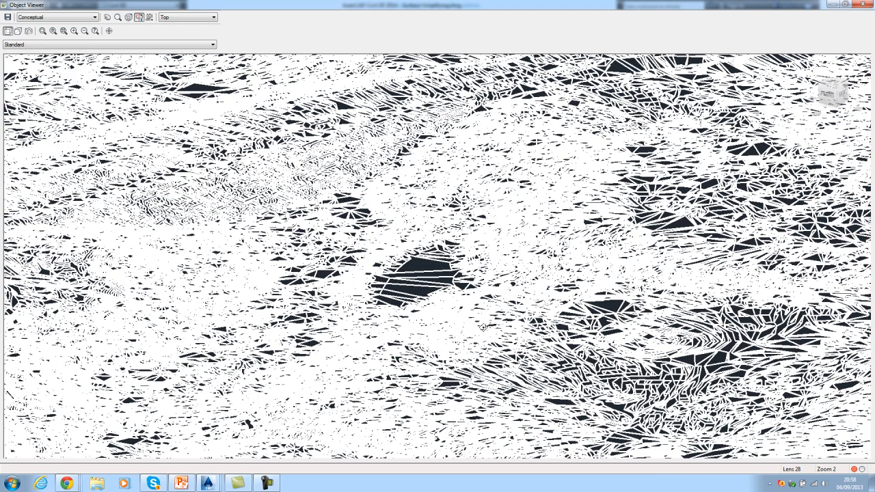
{"action": "scroll", "coordinate": [458, 312], "scroll_direction": "down", "scroll_amount": 2}
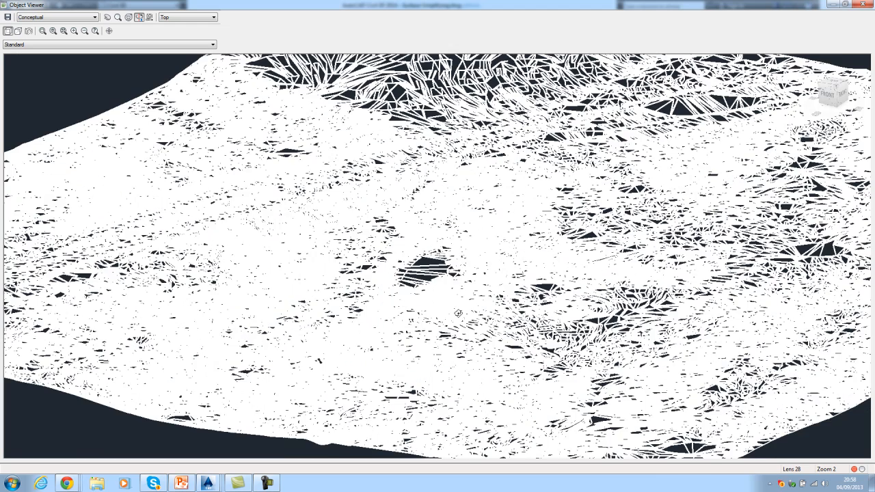
{"action": "scroll", "coordinate": [458, 313], "scroll_direction": "down", "scroll_amount": 2}
{"action": "left_click_drag", "start_coordinate": [495, 283], "coordinate": [528, 278]}
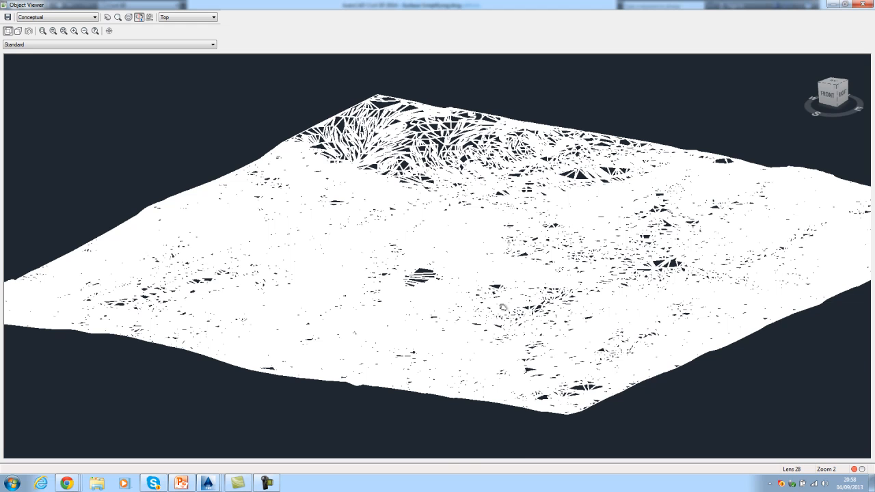
{"action": "left_click_drag", "start_coordinate": [502, 307], "coordinate": [567, 270]}
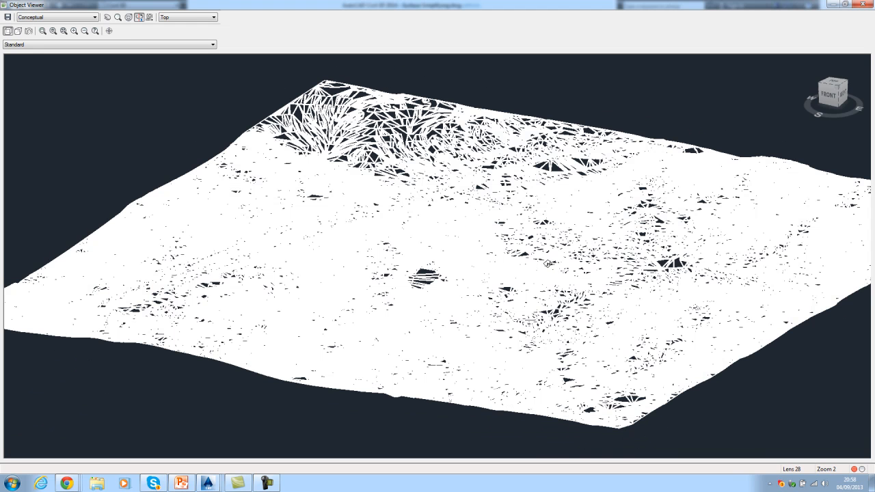
{"action": "key", "text": "Escape"}
- Switch to Drawing3 and examine SUPERFÍCIE SIMPLIFICADA in 3D with the Object Viewer, from an overview to closer detail, then close the viewer
{"action": "left_click", "coordinate": [93, 74]}
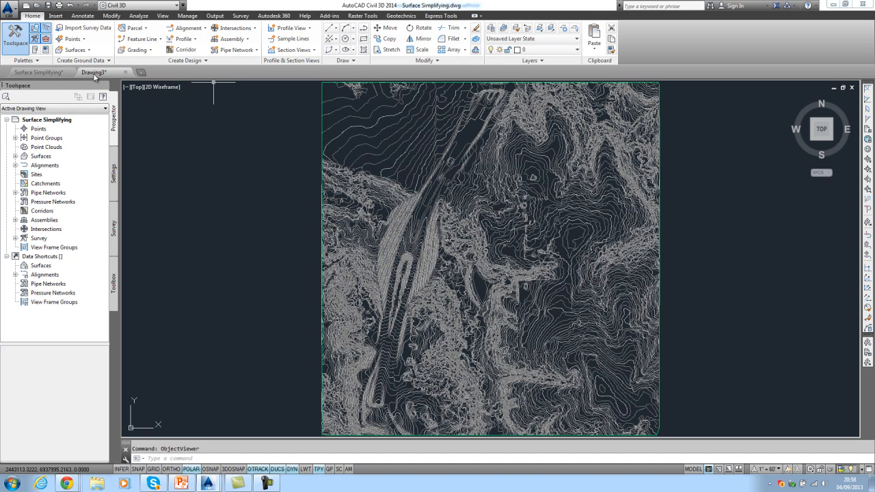
{"action": "left_click", "coordinate": [473, 239]}
{"action": "right_click", "coordinate": [473, 241]}
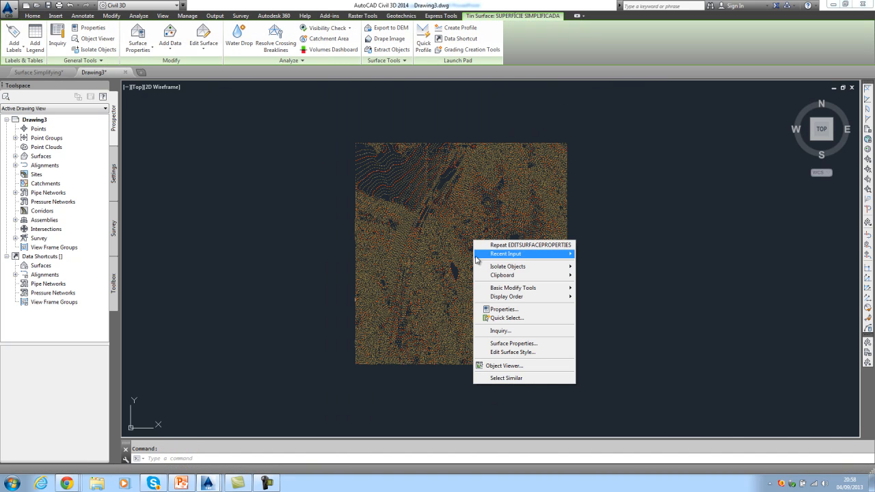
{"action": "left_click", "coordinate": [504, 366]}
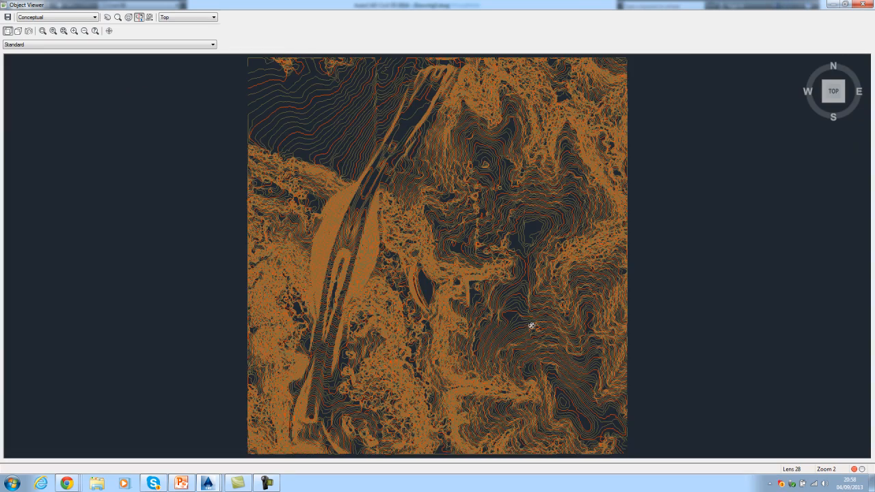
{"action": "left_click_drag", "start_coordinate": [531, 326], "coordinate": [451, 192]}
{"action": "scroll", "coordinate": [457, 220], "scroll_direction": "up", "scroll_amount": 3}
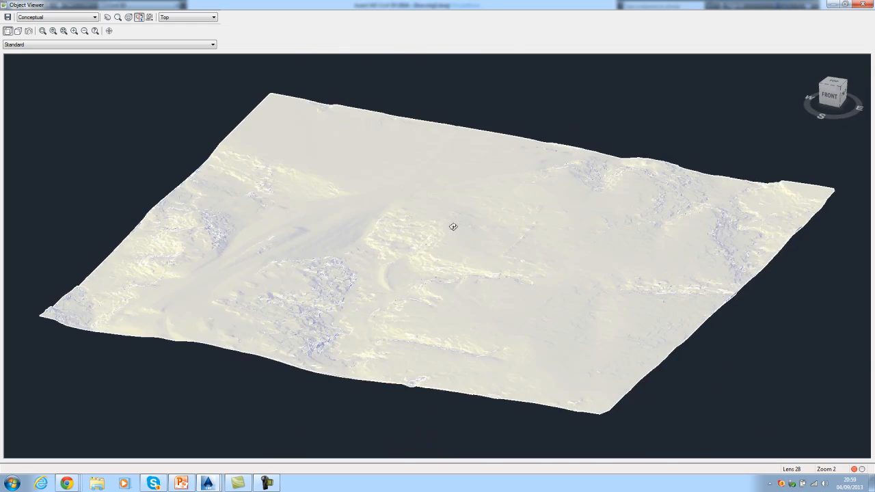
{"action": "scroll", "coordinate": [453, 226], "scroll_direction": "up", "scroll_amount": 3}
{"action": "middle_click_drag", "start_coordinate": [362, 265], "coordinate": [473, 273]}
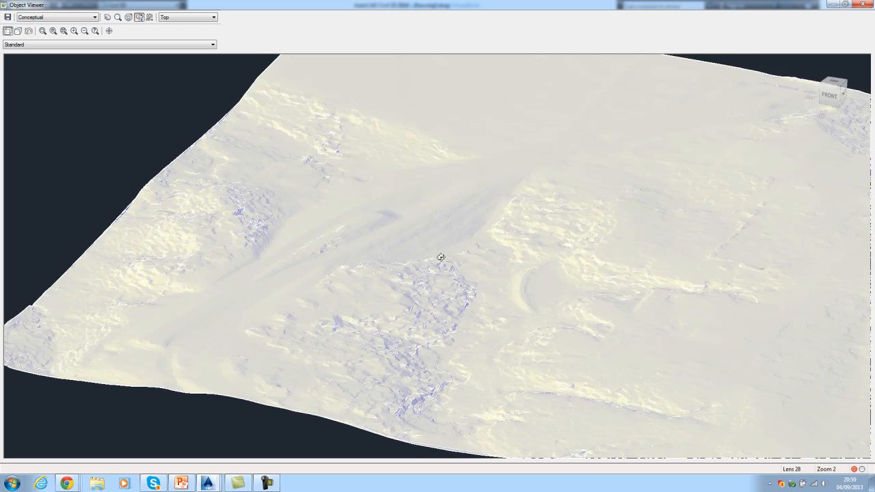
{"action": "left_click_drag", "start_coordinate": [437, 260], "coordinate": [444, 254]}
{"action": "middle_click_drag", "start_coordinate": [607, 244], "coordinate": [494, 246]}
{"action": "mouse_move", "coordinate": [518, 248]}
{"action": "left_mouse_down"}
{"action": "mouse_move", "coordinate": [508, 253]}
{"action": "mouse_move", "coordinate": [514, 234]}
{"action": "mouse_move", "coordinate": [499, 247]}
{"action": "left_mouse_up"}
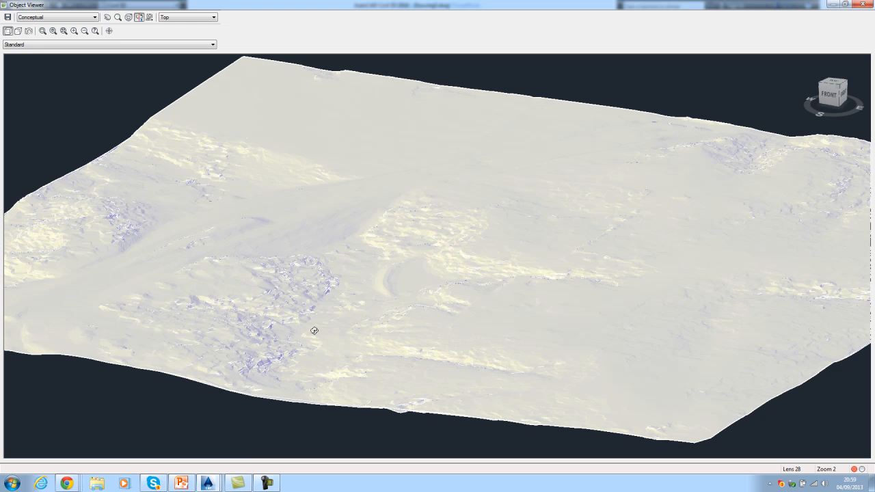
{"action": "key", "text": "Escape"}
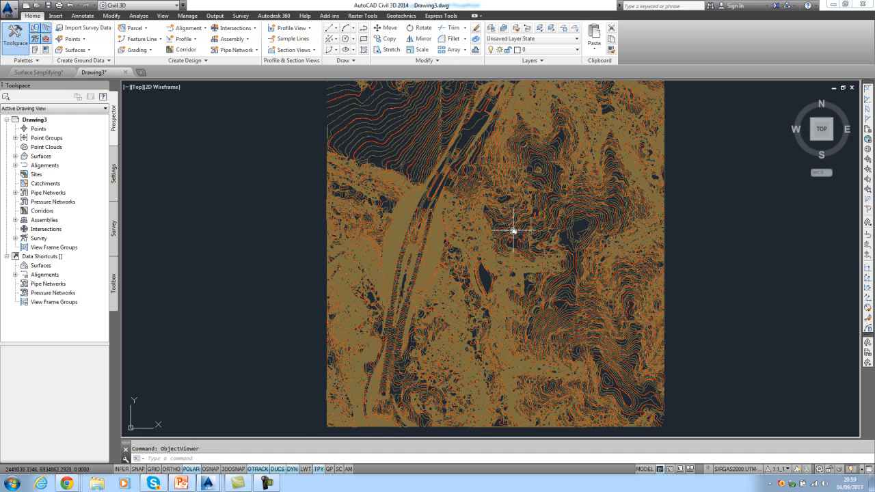
- Turn on the Level of Detail display for surfaces in Drawing3 and dismiss its notice
{"action": "middle_click_drag", "start_coordinate": [512, 230], "coordinate": [500, 234]}
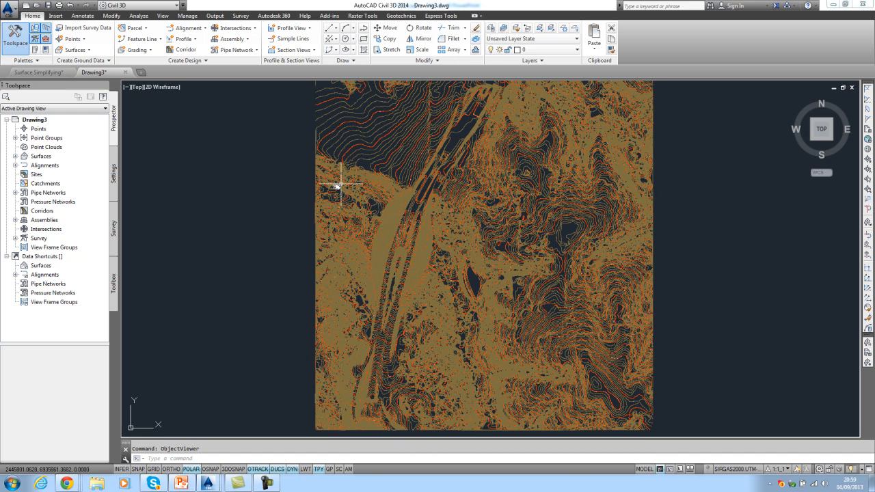
{"action": "mouse_move", "coordinate": [355, 278]}
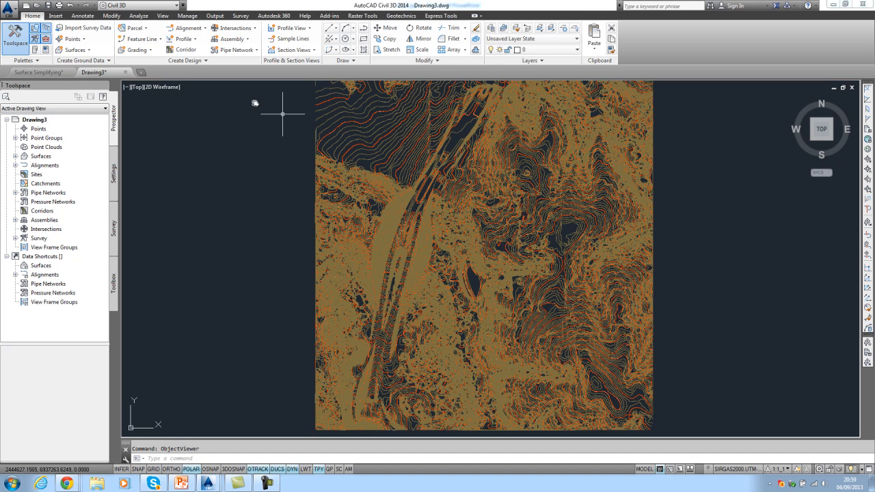
{"action": "left_click", "coordinate": [163, 15]}
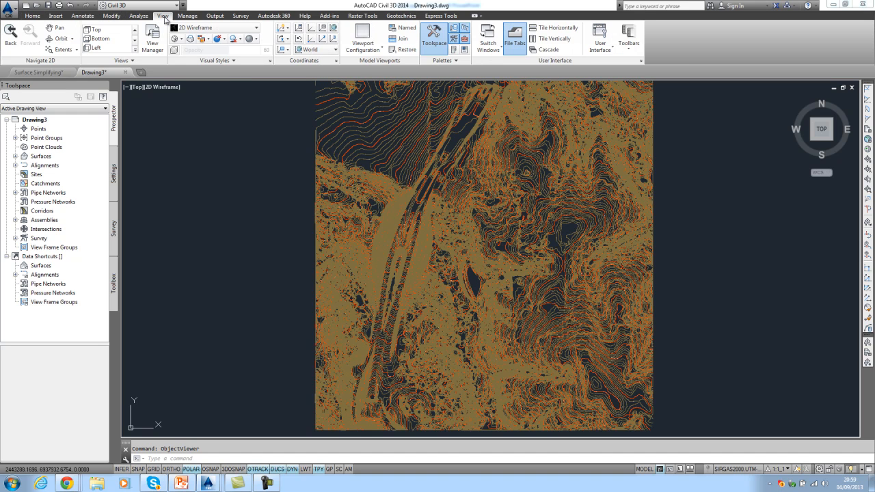
{"action": "left_click", "coordinate": [134, 61]}
{"action": "left_click", "coordinate": [112, 71]}
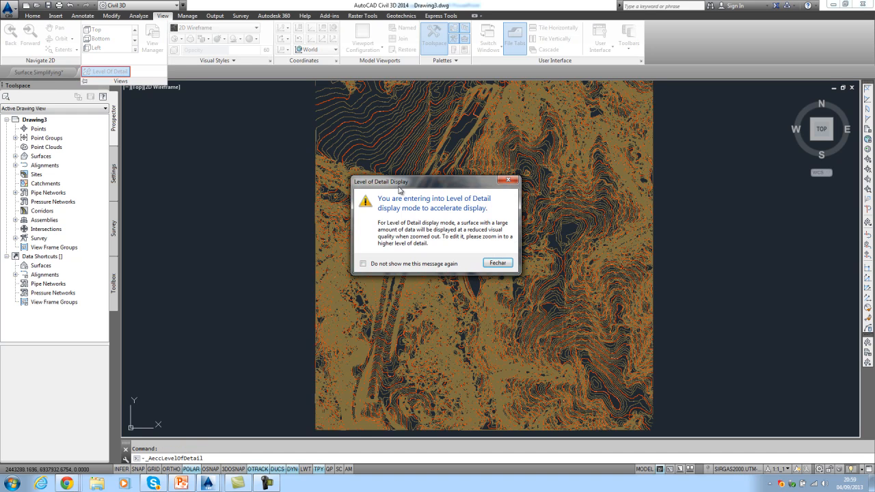
{"action": "left_click", "coordinate": [498, 263]}
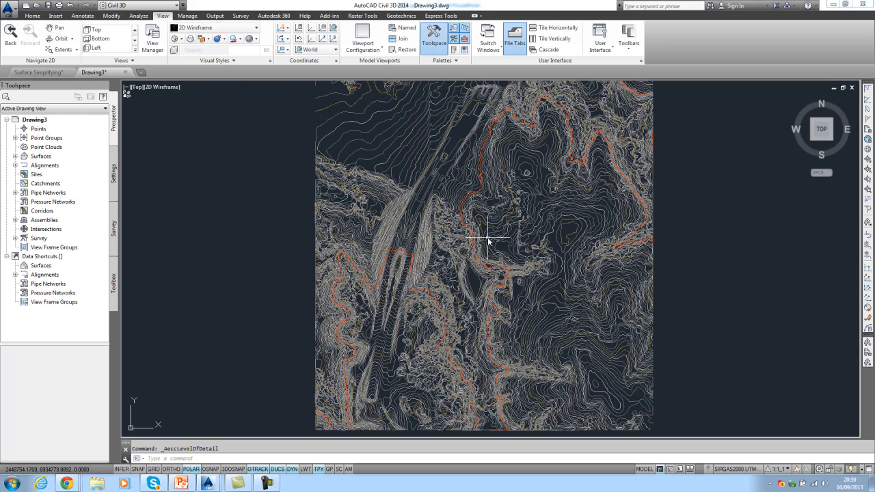
- Examine how densely the contours are displayed with Level of Detail at overview and close zoom levels
{"action": "scroll", "coordinate": [478, 234], "scroll_direction": "up", "scroll_amount": 8}
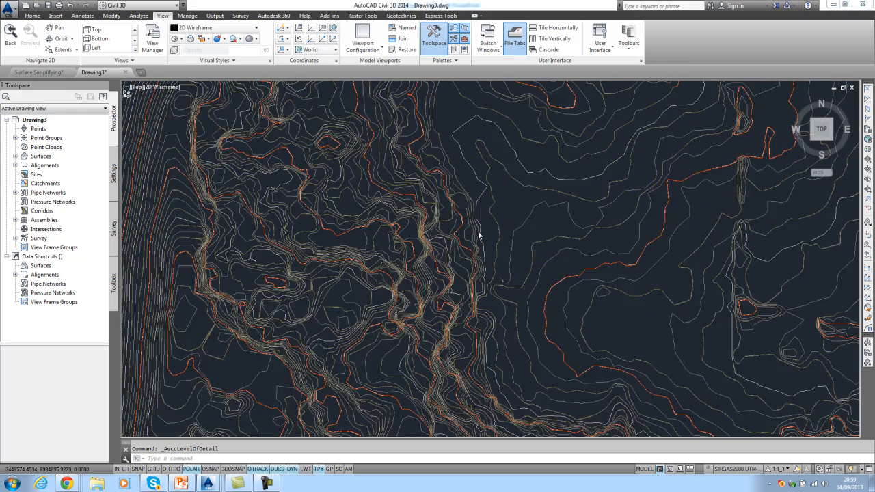
{"action": "scroll", "coordinate": [478, 235], "scroll_direction": "down", "scroll_amount": 6}
{"action": "scroll", "coordinate": [478, 234], "scroll_direction": "up", "scroll_amount": 5}
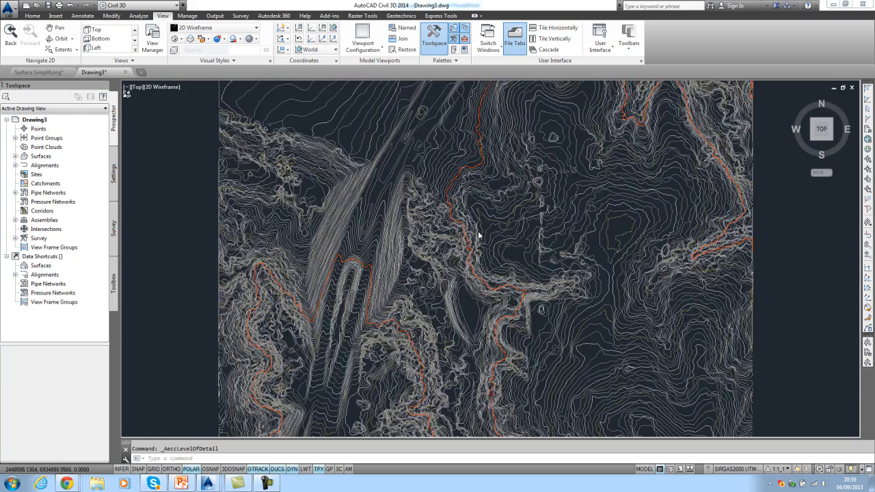
{"action": "scroll", "coordinate": [471, 240], "scroll_direction": "down", "scroll_amount": 5}
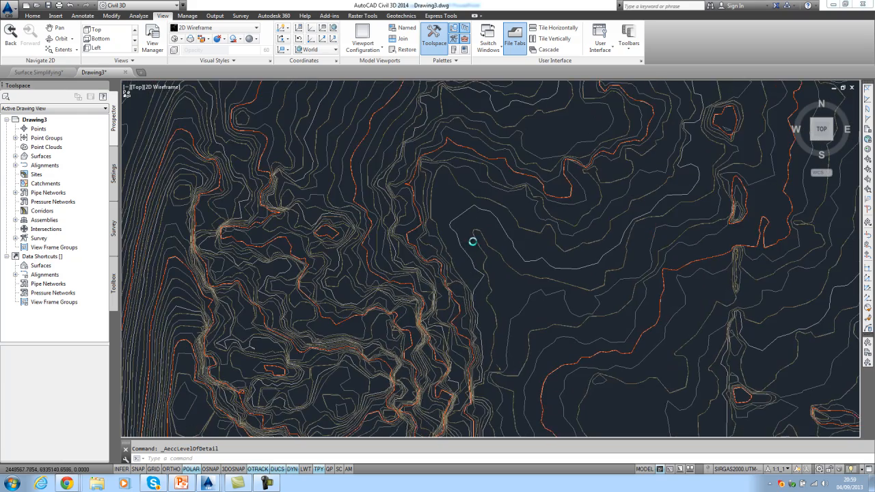
{"action": "scroll", "coordinate": [470, 239], "scroll_direction": "up", "scroll_amount": 2}
{"action": "scroll", "coordinate": [494, 225], "scroll_direction": "up", "scroll_amount": 6}
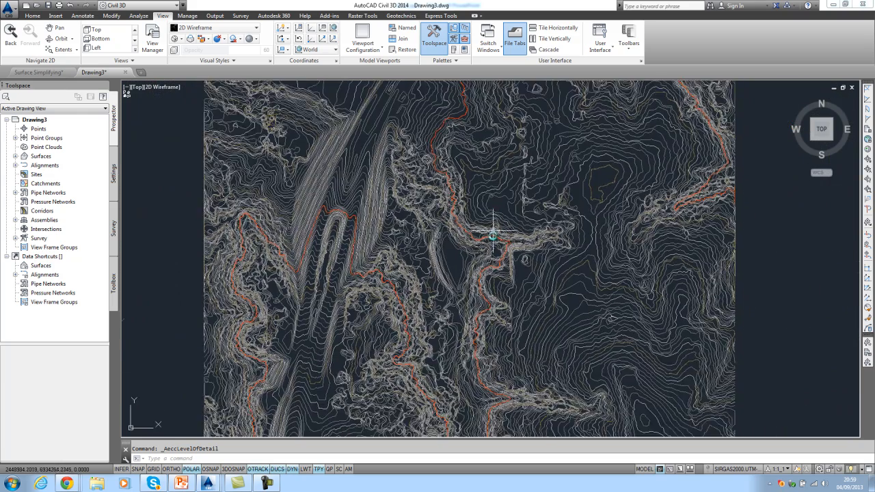
{"action": "scroll", "coordinate": [504, 174], "scroll_direction": "down", "scroll_amount": 2}
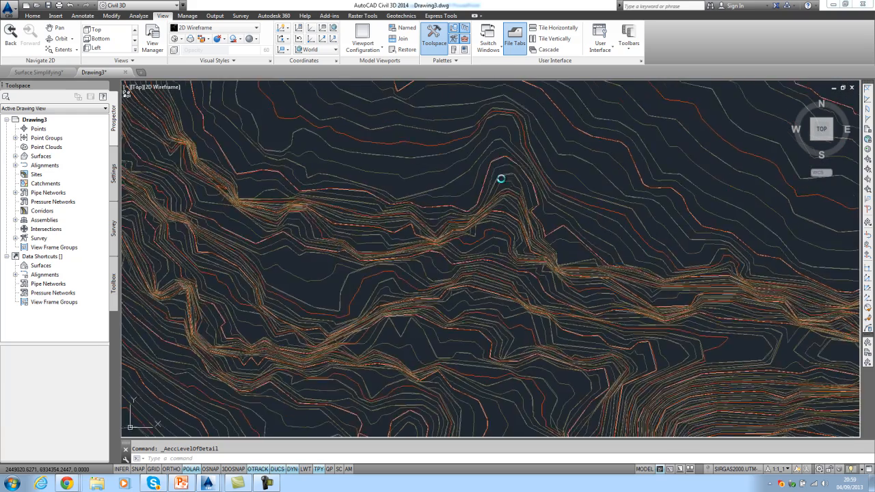
{"action": "scroll", "coordinate": [484, 242], "scroll_direction": "up", "scroll_amount": 6}
- Freeze the layer of the white source contour polylines in Drawing3 with LAYFRZ, leaving the surface's own contours displayed
{"action": "scroll", "coordinate": [468, 256], "scroll_direction": "up", "scroll_amount": 3}
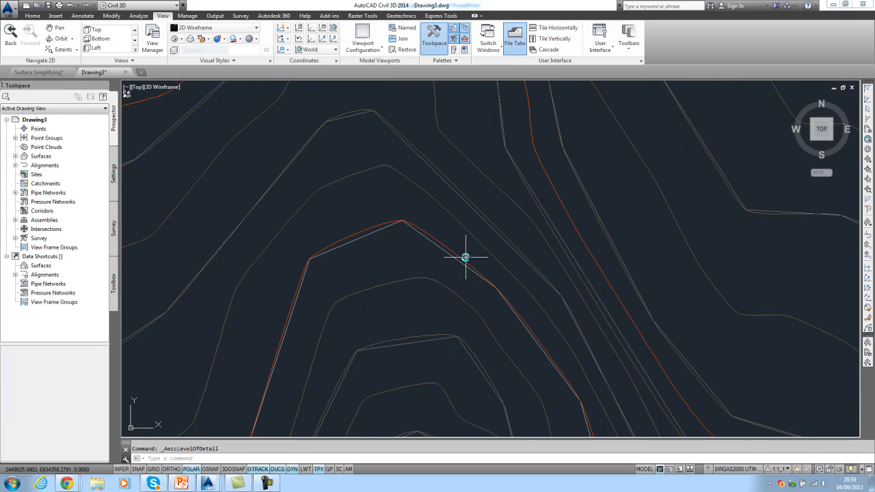
{"action": "type", "text": "LAYFRZ"}
{"action": "key", "text": "Return"}
{"action": "left_click", "coordinate": [451, 254]}
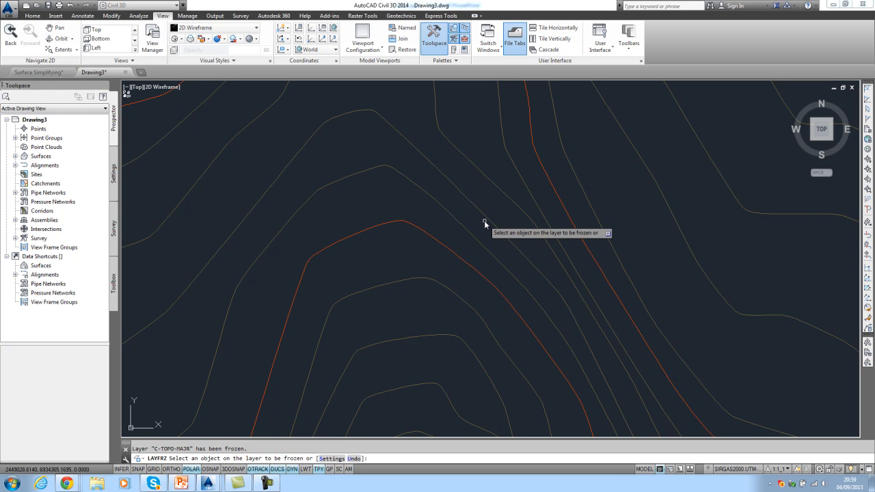
{"action": "key", "text": "Return"}
- Examine the simplified surface's contours at several zoom levels, then switch to the Surface Simplifying drawing
{"action": "scroll", "coordinate": [540, 226], "scroll_direction": "down", "scroll_amount": 8}
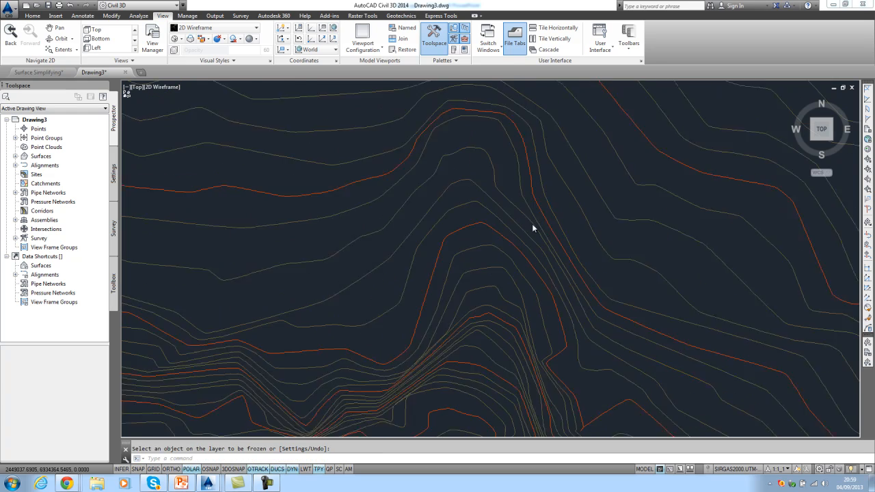
{"action": "scroll", "coordinate": [514, 237], "scroll_direction": "up", "scroll_amount": 8}
{"action": "middle_click_drag", "start_coordinate": [521, 202], "coordinate": [502, 226]}
{"action": "scroll", "coordinate": [502, 225], "scroll_direction": "down", "scroll_amount": 2}
{"action": "scroll", "coordinate": [502, 225], "scroll_direction": "up", "scroll_amount": 2}
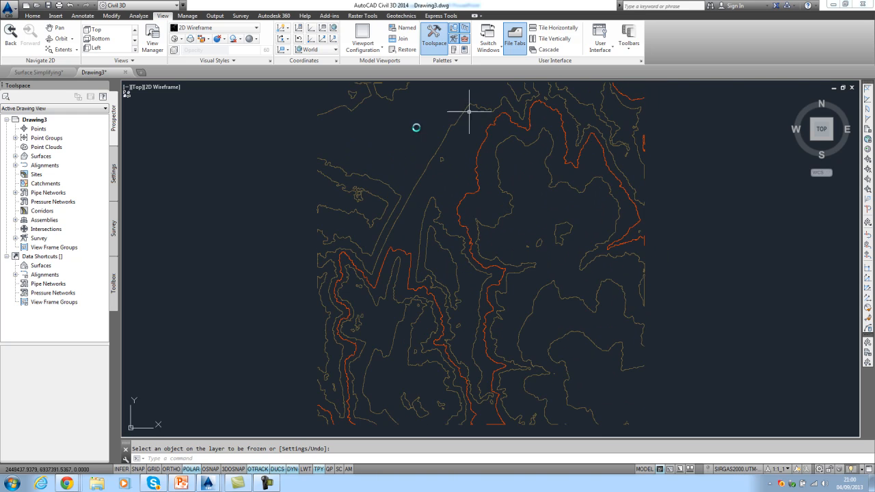
{"action": "scroll", "coordinate": [496, 254], "scroll_direction": "up", "scroll_amount": 6}
{"action": "scroll", "coordinate": [496, 254], "scroll_direction": "down", "scroll_amount": 3}
{"action": "scroll", "coordinate": [496, 253], "scroll_direction": "up", "scroll_amount": 3}
{"action": "scroll", "coordinate": [496, 254], "scroll_direction": "down", "scroll_amount": 3}
{"action": "scroll", "coordinate": [497, 255], "scroll_direction": "up", "scroll_amount": 3}
{"action": "scroll", "coordinate": [497, 254], "scroll_direction": "down", "scroll_amount": 5}
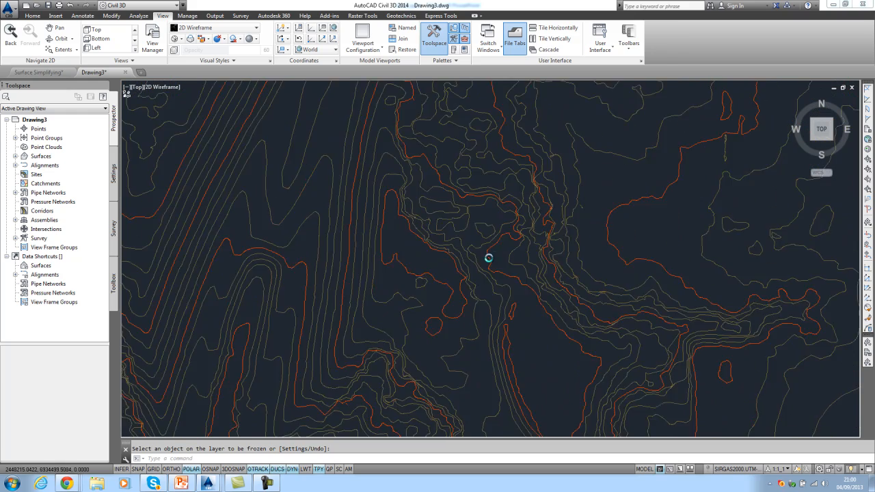
{"action": "scroll", "coordinate": [492, 256], "scroll_direction": "up", "scroll_amount": 2}
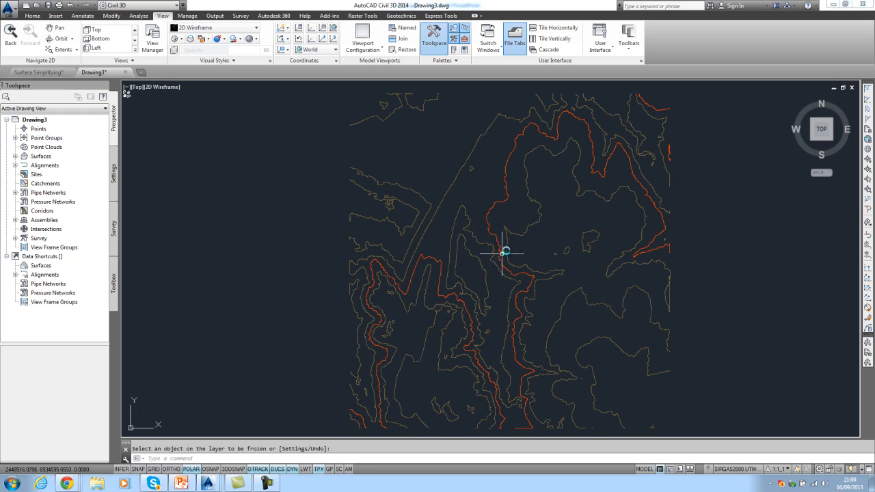
{"action": "left_click", "coordinate": [55, 72]}
{"action": "scroll", "coordinate": [502, 254], "scroll_direction": "up", "scroll_amount": 5}
{"action": "type", "text": "layfrz"}
{"action": "key", "text": "Return"}
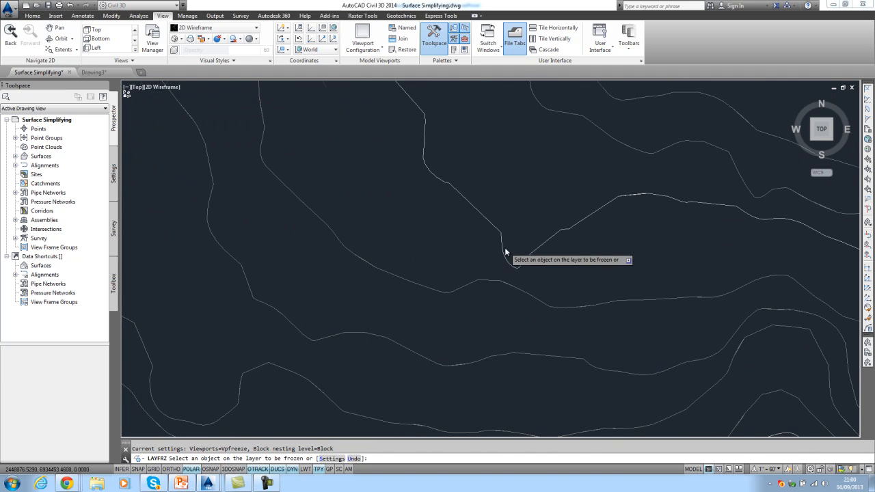
{"action": "scroll", "coordinate": [509, 249], "scroll_direction": "down", "scroll_amount": 5}
{"action": "key", "text": "Escape"}
- Set the surface style of SUPERFICIE DENSA to _No Display in its surface properties
{"action": "left_click", "coordinate": [523, 244]}
{"action": "right_click", "coordinate": [524, 242]}
{"action": "left_click", "coordinate": [564, 344]}
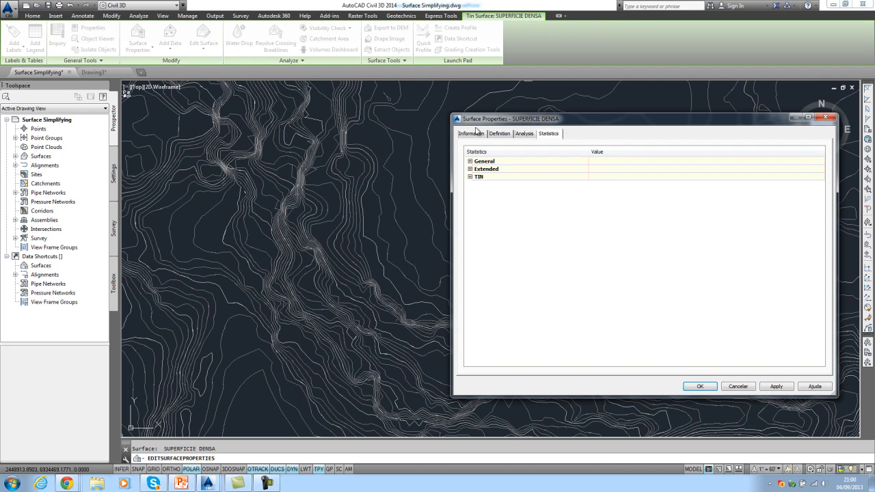
{"action": "left_click", "coordinate": [471, 134]}
{"action": "left_click", "coordinate": [533, 226]}
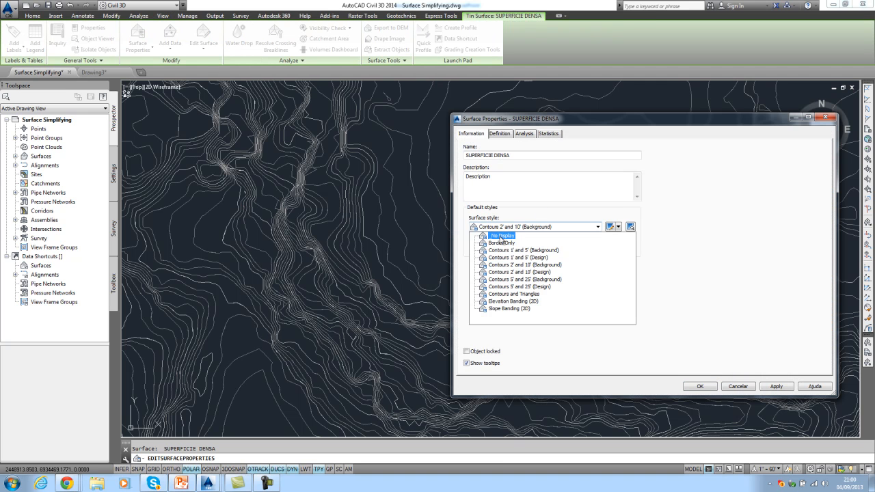
{"action": "left_click", "coordinate": [503, 240]}
{"action": "left_click", "coordinate": [700, 386]}
{"action": "key", "text": "Escape"}
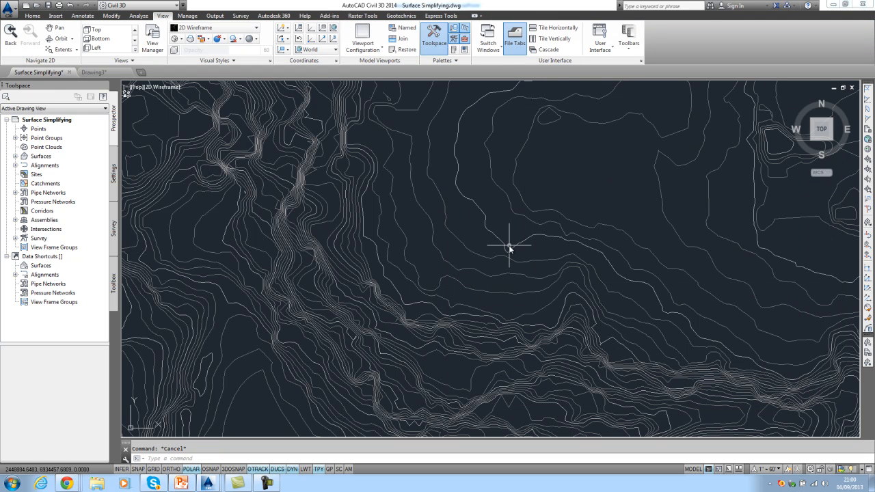
- Freeze the layer of the original contour polylines in the Surface Simplifying drawing with LAYFRZ
{"action": "type", "text": "ayfrz"}
{"action": "key", "text": "Return"}
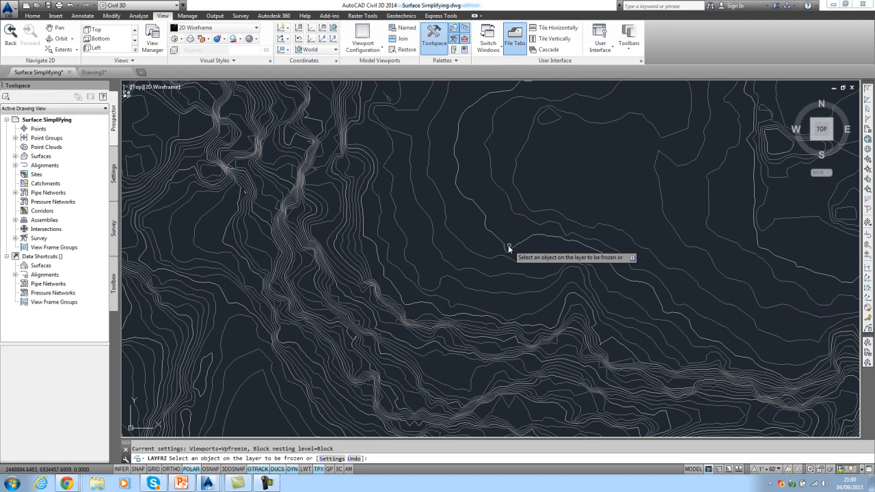
{"action": "left_click", "coordinate": [501, 250]}
{"action": "key", "text": "Escape"}
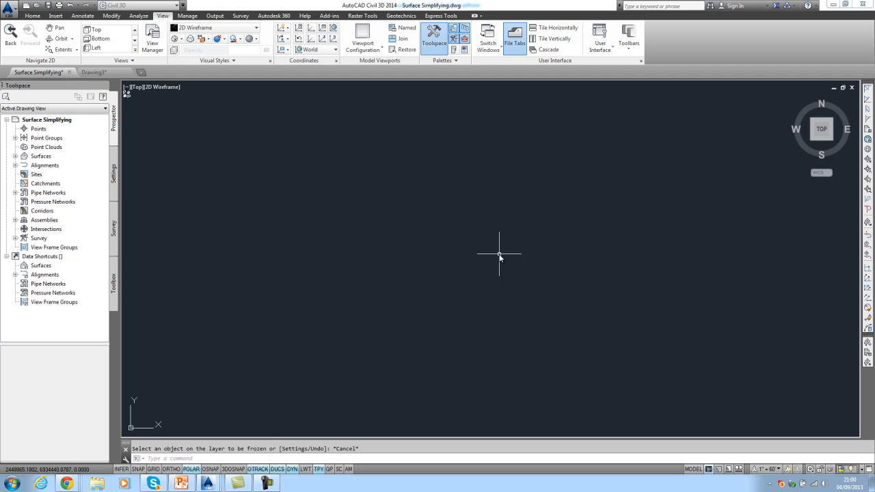
- Set the surface style of SUPERFICIE DENSA to Contours 1' and 5' (Background) in its surface properties
{"action": "double_click", "coordinate": [37, 157]}
{"action": "right_click", "coordinate": [61, 163]}
{"action": "left_click", "coordinate": [82, 167]}
{"action": "left_click", "coordinate": [532, 227]}
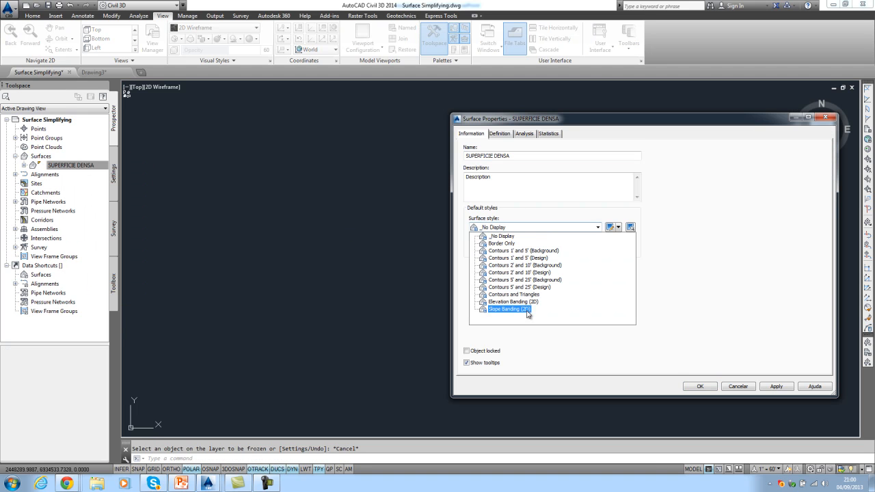
{"action": "left_click", "coordinate": [532, 253]}
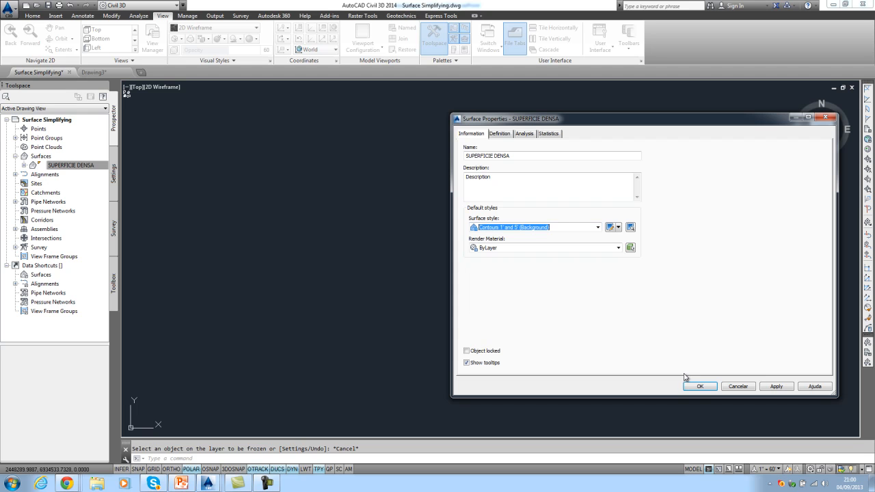
{"action": "left_click", "coordinate": [691, 387]}
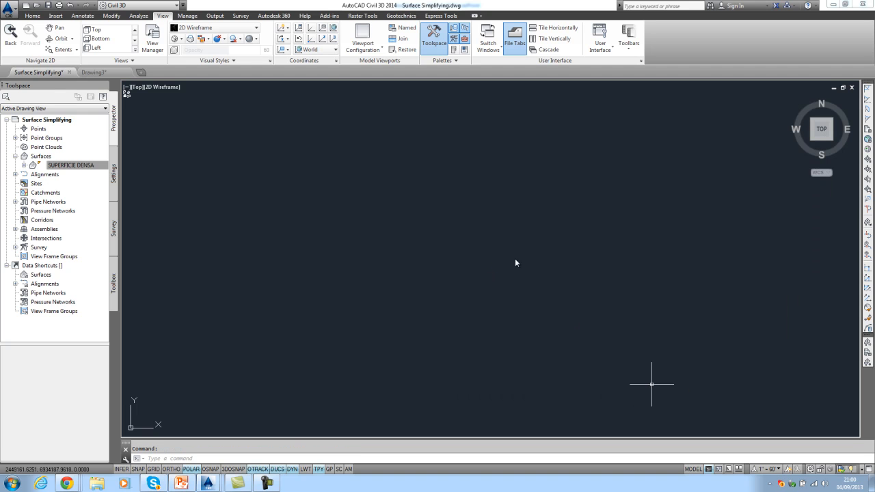
{"action": "scroll", "coordinate": [503, 257], "scroll_direction": "down", "scroll_amount": 8}
{"action": "scroll", "coordinate": [499, 257], "scroll_direction": "up", "scroll_amount": 4}
{"action": "scroll", "coordinate": [586, 244], "scroll_direction": "up", "scroll_amount": 2}
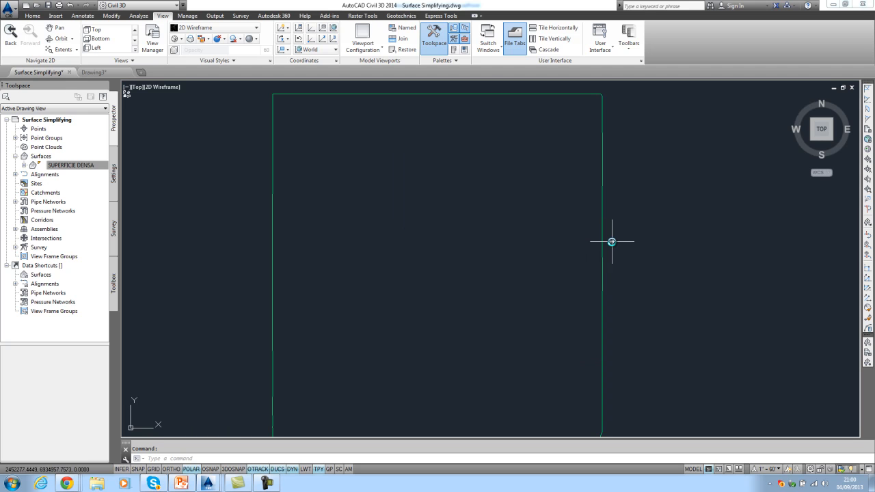
{"action": "key", "text": "Return"}
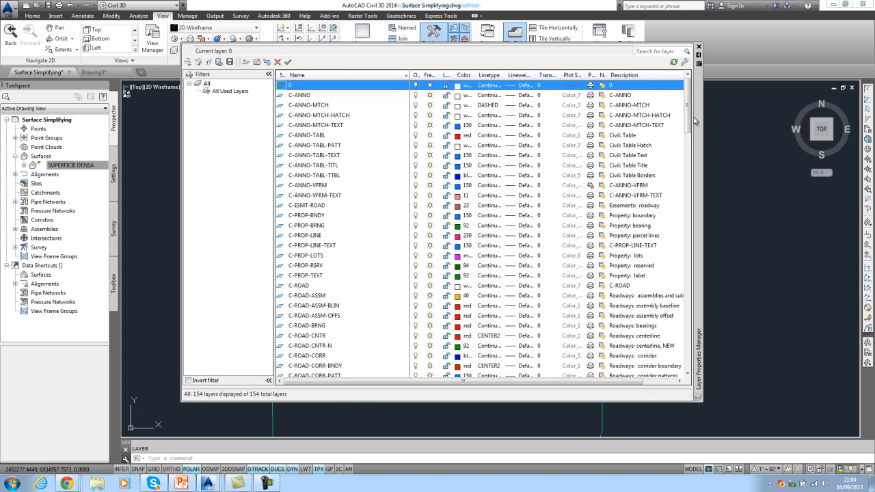
{"action": "left_click_drag", "start_coordinate": [690, 112], "coordinate": [689, 161]}
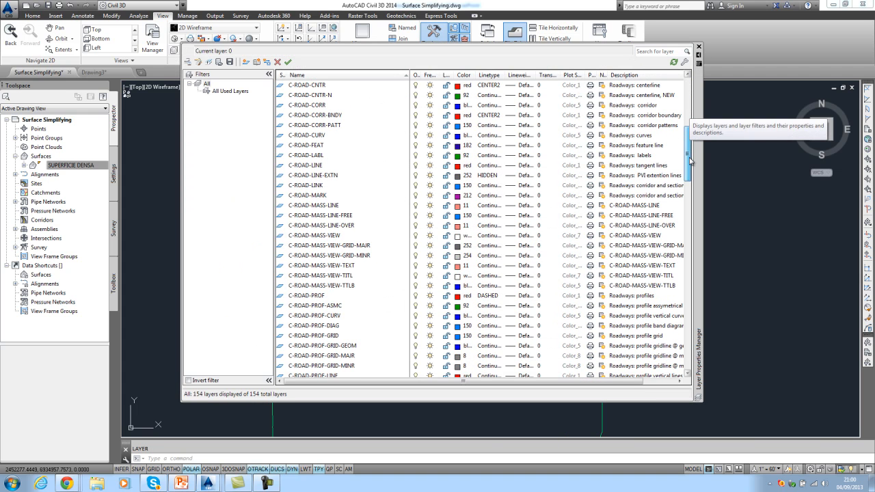
{"action": "right_click", "coordinate": [362, 216]}
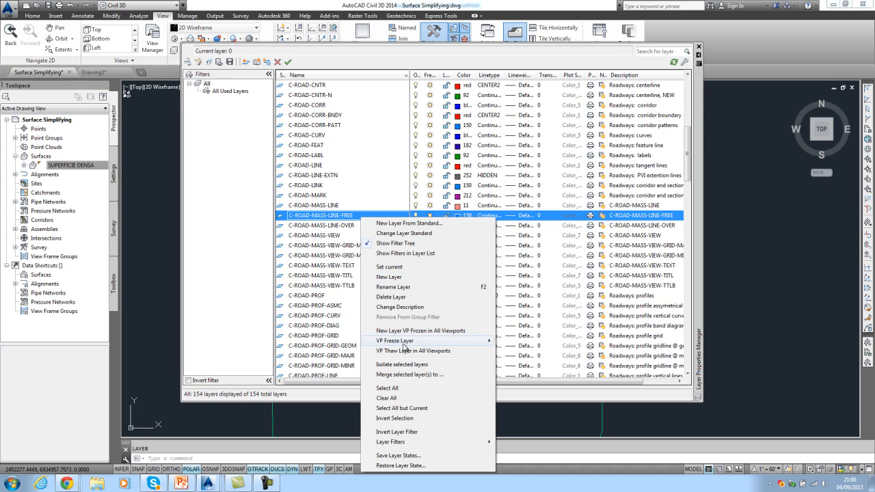
{"action": "key", "text": "Escape"}
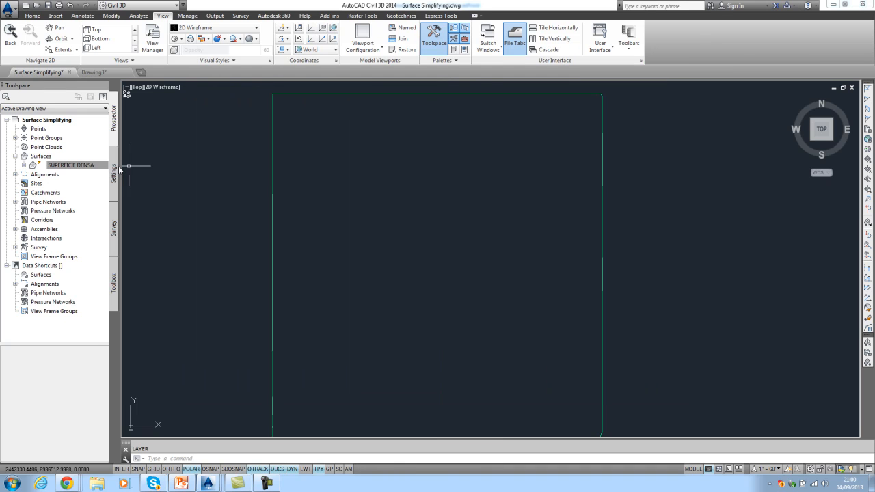
{"action": "left_click", "coordinate": [697, 47]}
- Edit the surface style of SUPERFICIE DENSA and assign the Major Contour component to layer 0
{"action": "left_click", "coordinate": [62, 165]}
{"action": "right_click", "coordinate": [74, 166]}
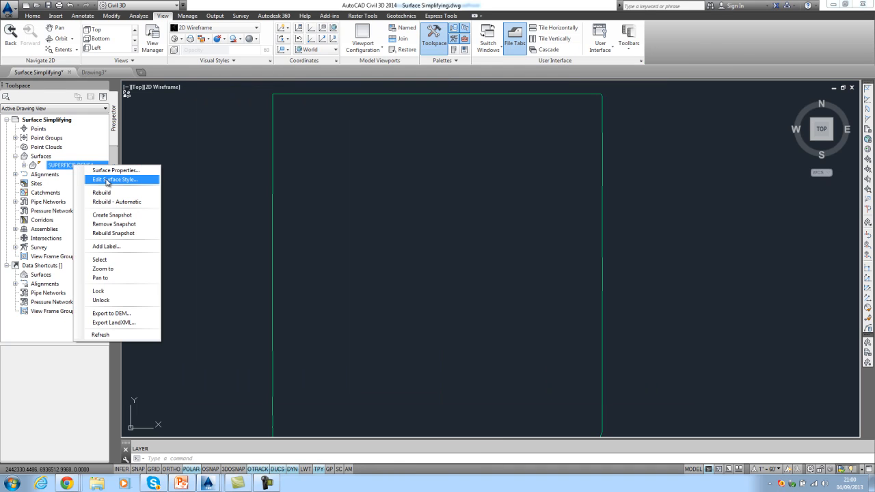
{"action": "left_click", "coordinate": [106, 180]}
{"action": "left_click", "coordinate": [400, 190]}
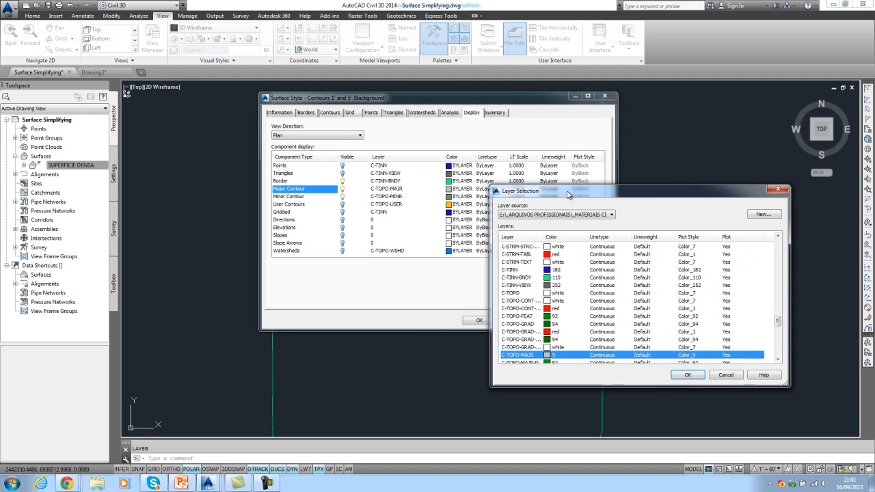
{"action": "left_click_drag", "start_coordinate": [774, 335], "coordinate": [769, 241]}
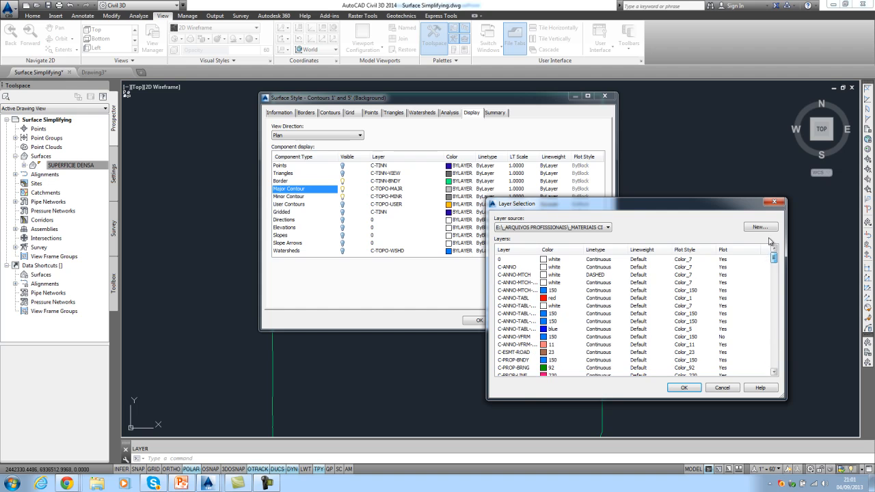
{"action": "double_click", "coordinate": [514, 260]}
{"action": "left_click", "coordinate": [452, 189]}
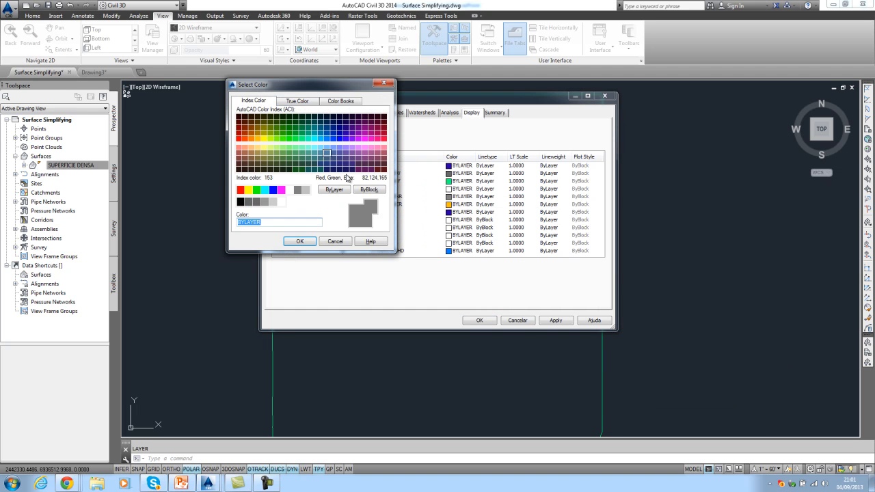
{"action": "key", "text": "Escape"}
{"action": "left_click", "coordinate": [448, 198]}
{"action": "key", "text": "Escape"}
- Assign the Minor Contour component to layer 0 and accept the surface style
{"action": "left_click", "coordinate": [398, 198]}
{"action": "left_click_drag", "start_coordinate": [772, 336], "coordinate": [773, 255]}
{"action": "double_click", "coordinate": [514, 260]}
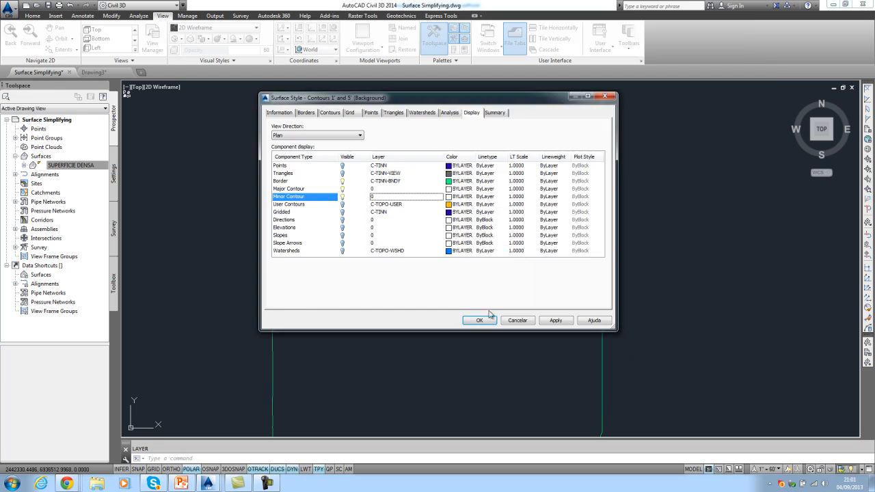
{"action": "left_click", "coordinate": [478, 320]}
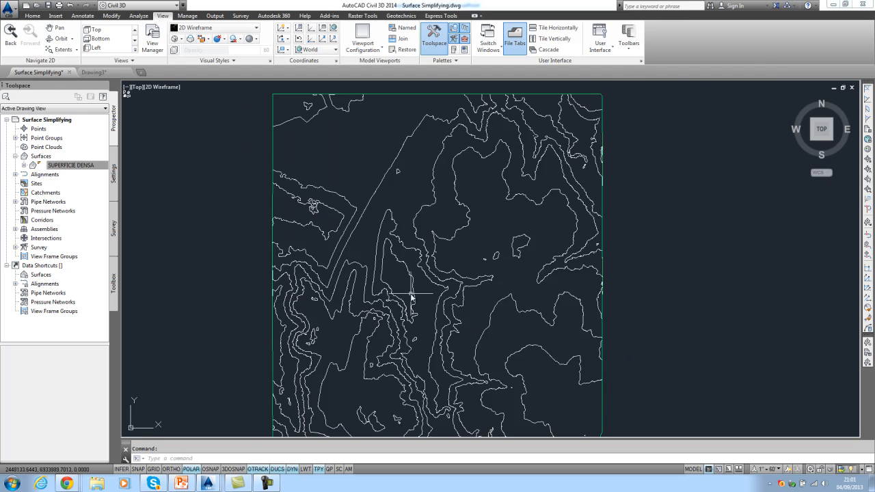
- Examine the displayed contours of SUPERFICIE DENSA at several zoom levels
{"action": "scroll", "coordinate": [412, 295], "scroll_direction": "up", "scroll_amount": 5}
{"action": "scroll", "coordinate": [447, 279], "scroll_direction": "down", "scroll_amount": 3}
{"action": "scroll", "coordinate": [442, 287], "scroll_direction": "down", "scroll_amount": 3}
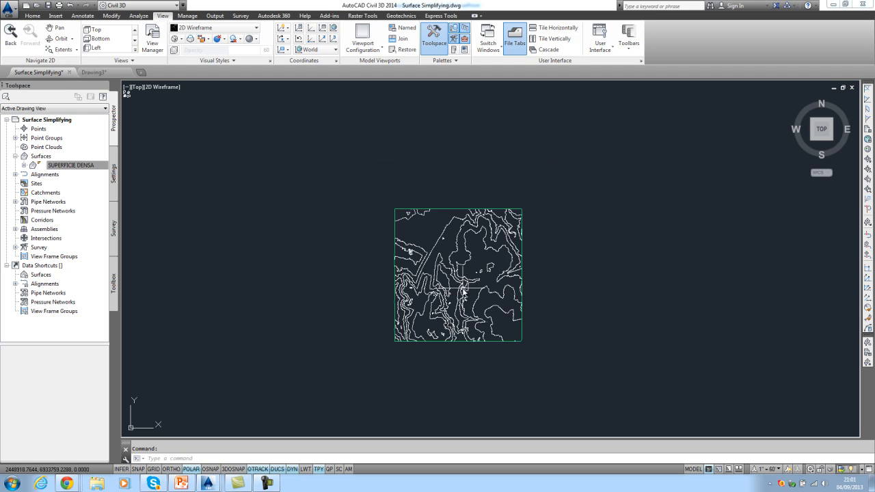
{"action": "scroll", "coordinate": [463, 289], "scroll_direction": "up", "scroll_amount": 2}
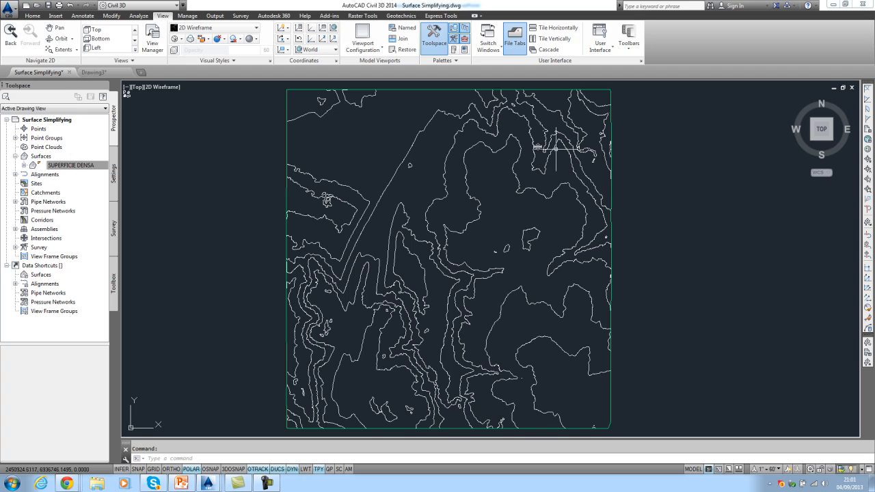
{"action": "scroll", "coordinate": [459, 221], "scroll_direction": "up", "scroll_amount": 10}
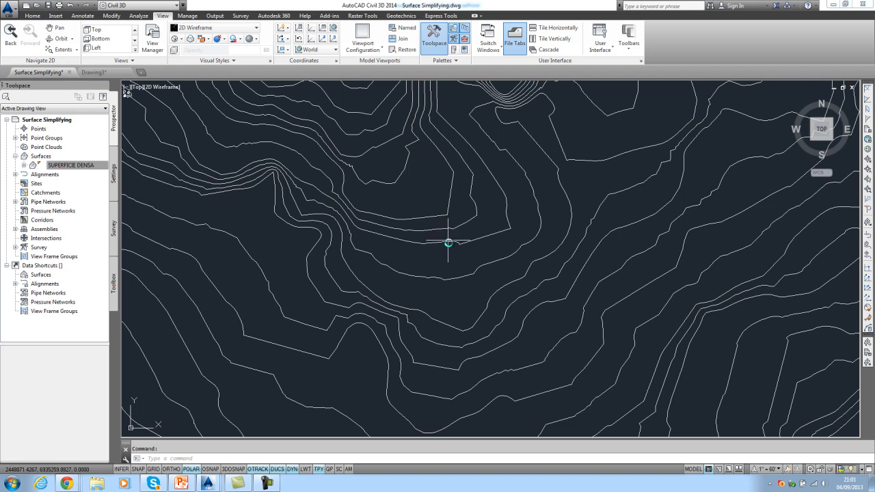
{"action": "scroll", "coordinate": [478, 226], "scroll_direction": "up", "scroll_amount": 2}
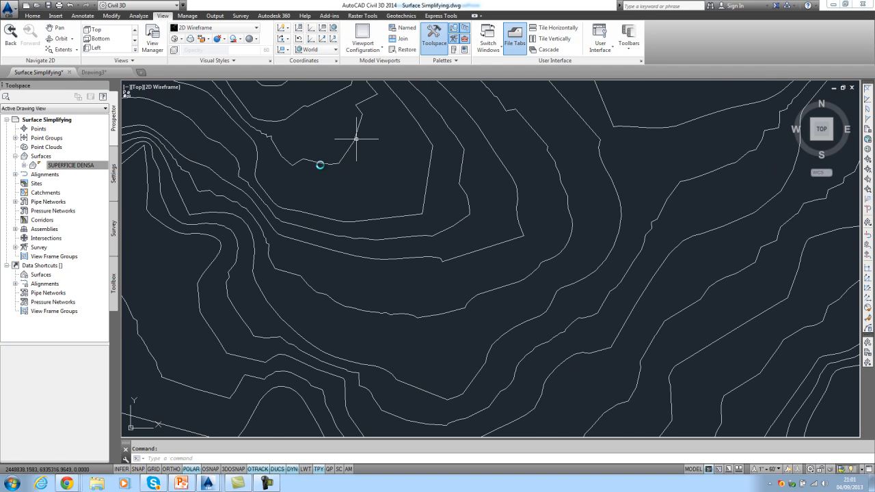
{"action": "scroll", "coordinate": [431, 313], "scroll_direction": "down", "scroll_amount": 8}
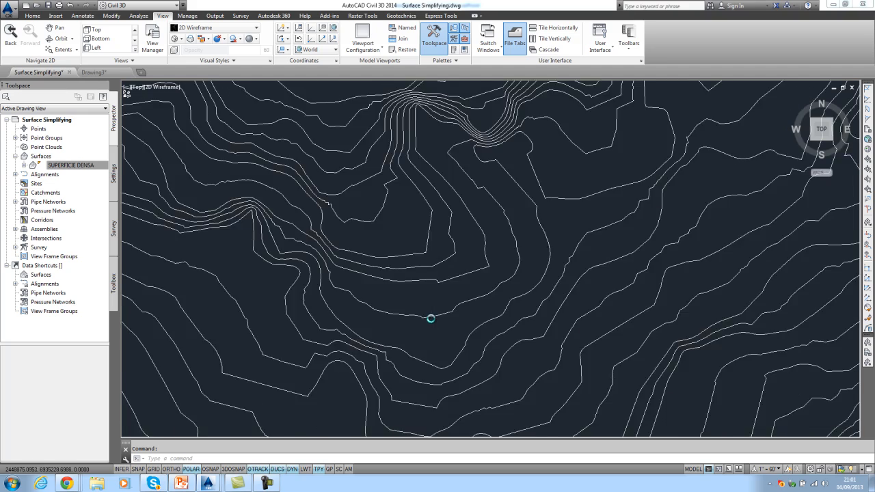
{"action": "scroll", "coordinate": [421, 334], "scroll_direction": "down", "scroll_amount": 2}
{"action": "middle_click_drag", "start_coordinate": [402, 367], "coordinate": [424, 268]}
{"action": "scroll", "coordinate": [430, 270], "scroll_direction": "up", "scroll_amount": 2}
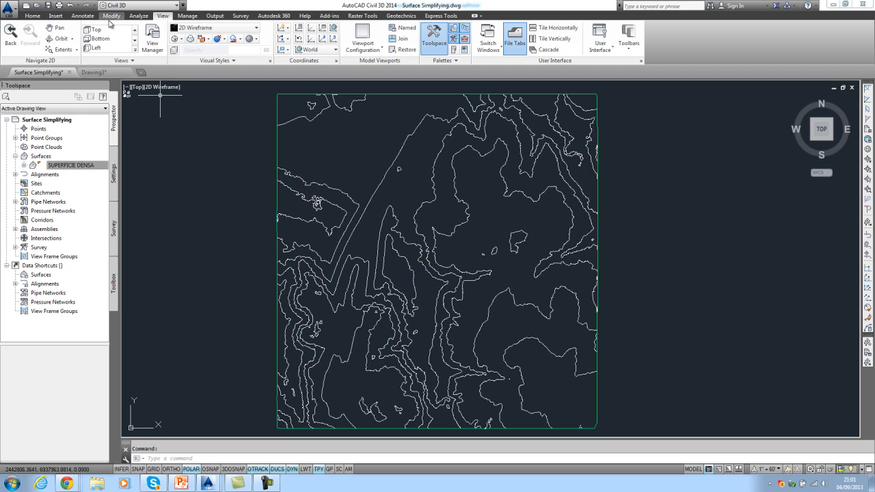
- Turn off the Level Of Detail display for the surface
{"action": "left_click", "coordinate": [124, 61]}
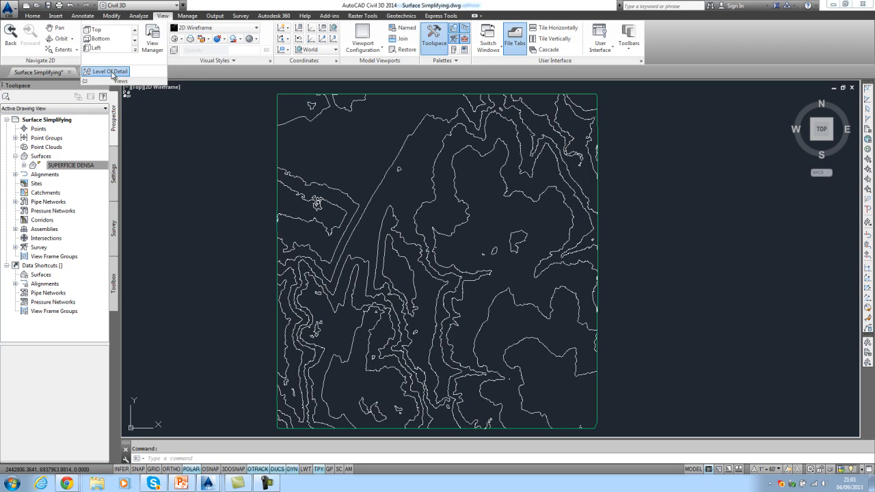
{"action": "left_click", "coordinate": [116, 76]}
{"action": "left_click", "coordinate": [497, 260]}
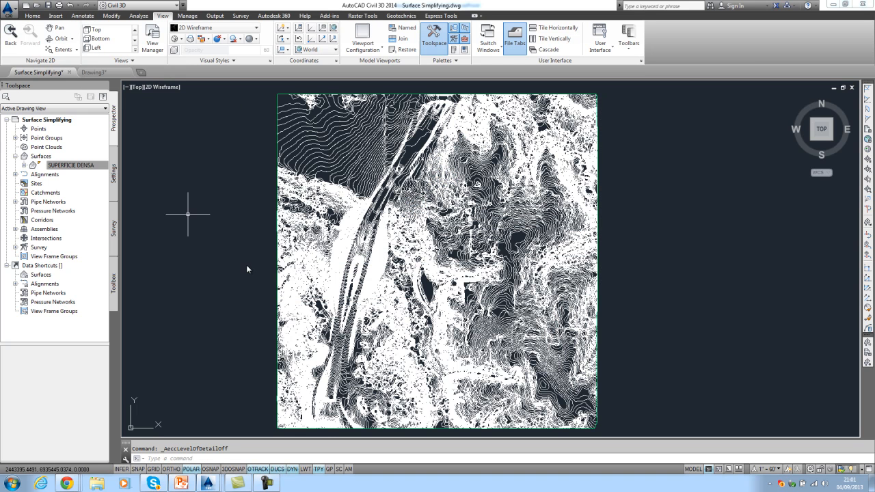
- Add multiple contour labels to SUPERFICIE DENSA along a diagonal line from the surface's upper-left corner past its lower right edge
{"action": "left_click", "coordinate": [82, 15]}
{"action": "left_click", "coordinate": [21, 50]}
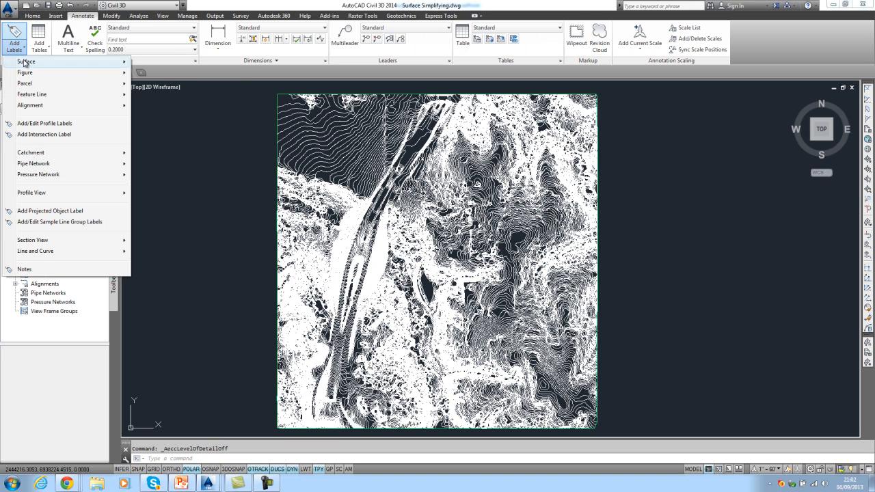
{"action": "mouse_move", "coordinate": [75, 61]}
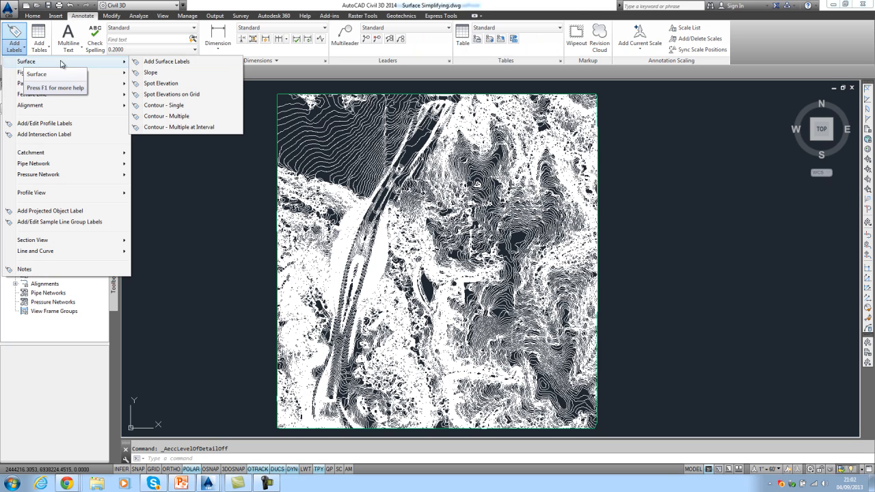
{"action": "left_click", "coordinate": [181, 119]}
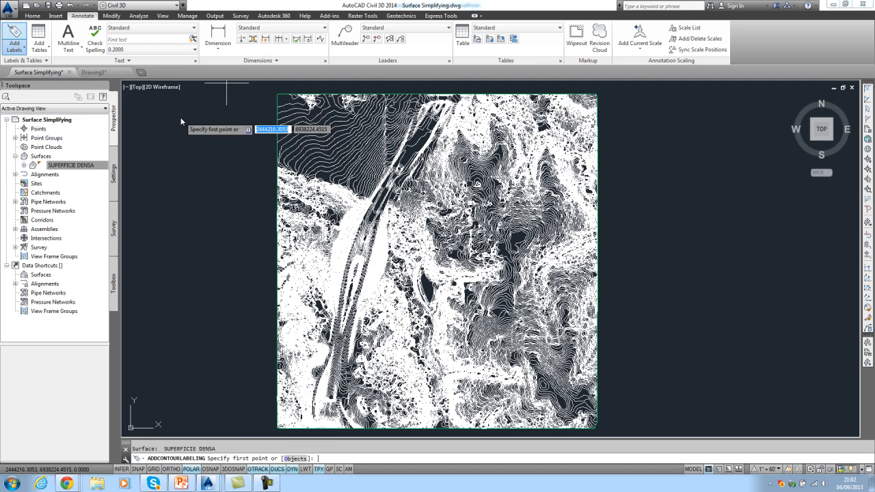
{"action": "left_click", "coordinate": [269, 106]}
{"action": "left_click", "coordinate": [613, 350]}
{"action": "key", "text": "Return"}
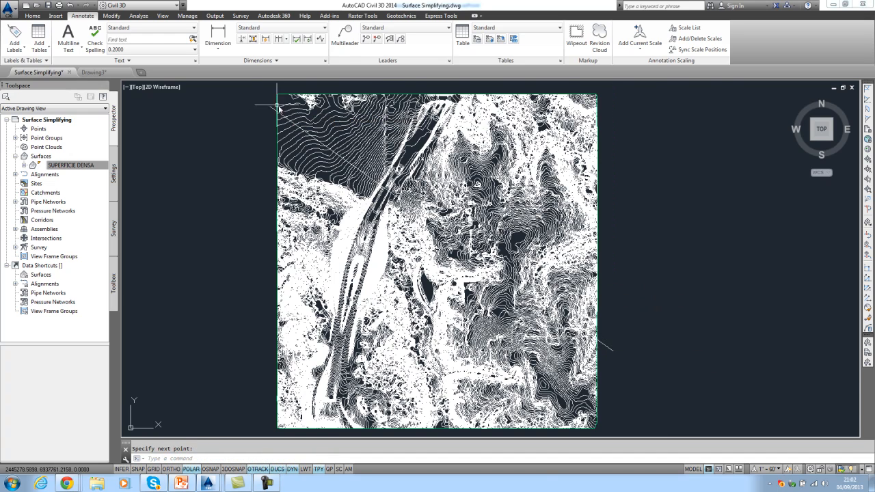
- Select all layers in the layer manager, freeze all but the current one, and thaw them again
{"action": "scroll", "coordinate": [272, 107], "scroll_direction": "up", "scroll_amount": 10}
{"action": "scroll", "coordinate": [281, 128], "scroll_direction": "down", "scroll_amount": 3}
{"action": "type", "text": "LA"}
{"action": "key", "text": "Return"}
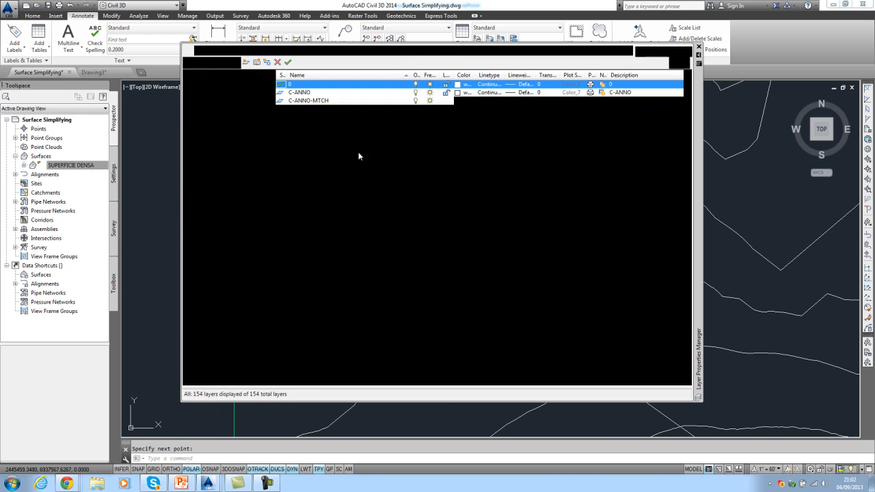
{"action": "right_click", "coordinate": [328, 191]}
{"action": "left_click", "coordinate": [366, 366]}
{"action": "left_click", "coordinate": [430, 298]}
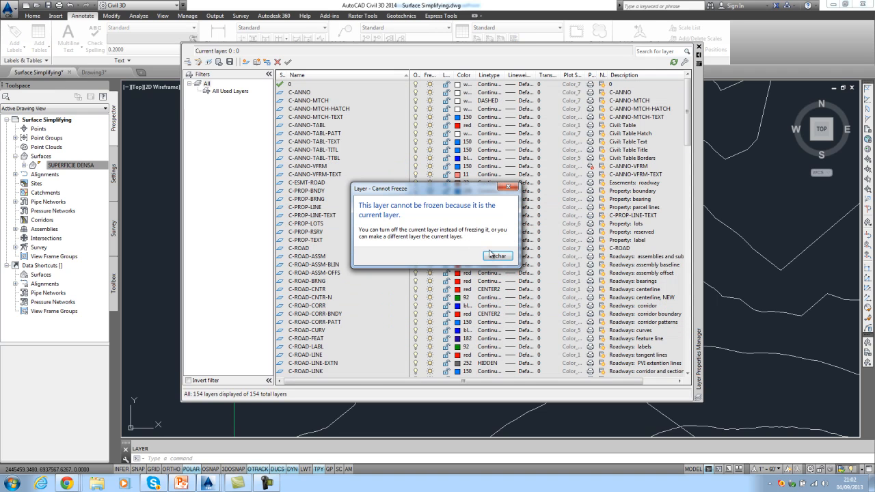
{"action": "left_click", "coordinate": [497, 256]}
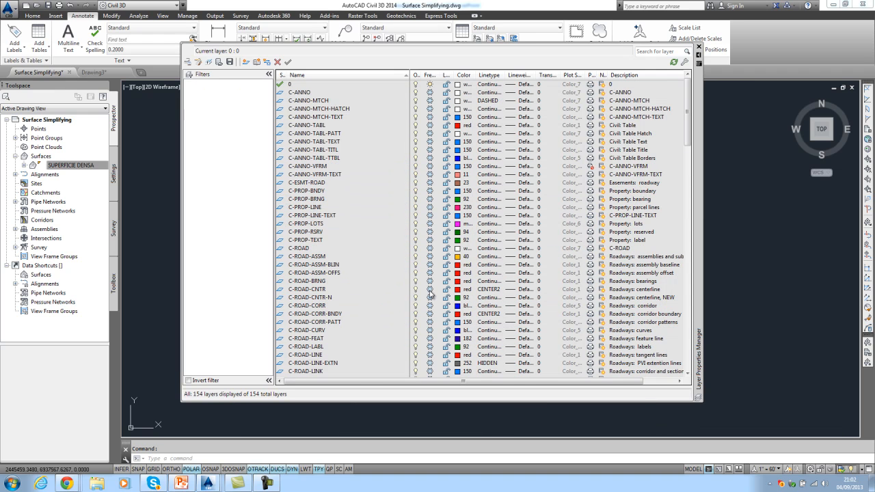
{"action": "left_click", "coordinate": [698, 47]}
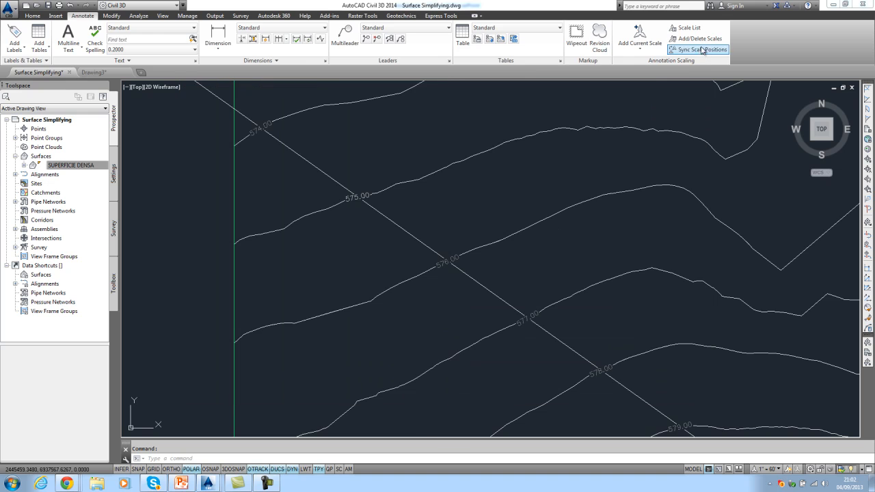
- Examine the elevation labels along the diagonal label line, then switch to Drawing3
{"action": "scroll", "coordinate": [595, 348], "scroll_direction": "up", "scroll_amount": 2}
{"action": "middle_click_drag", "start_coordinate": [549, 304], "coordinate": [410, 196]}
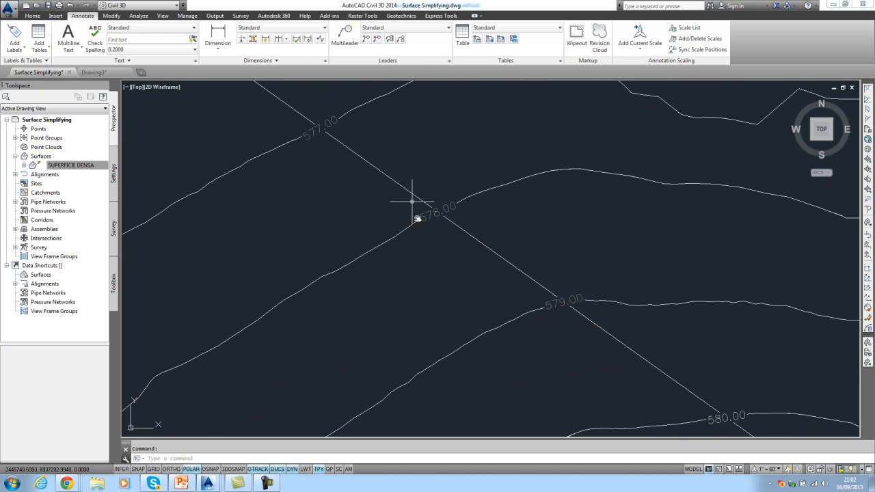
{"action": "middle_click_drag", "start_coordinate": [664, 341], "coordinate": [495, 215]}
{"action": "middle_click_drag", "start_coordinate": [757, 370], "coordinate": [554, 227]}
{"action": "scroll", "coordinate": [479, 225], "scroll_direction": "down", "scroll_amount": 5}
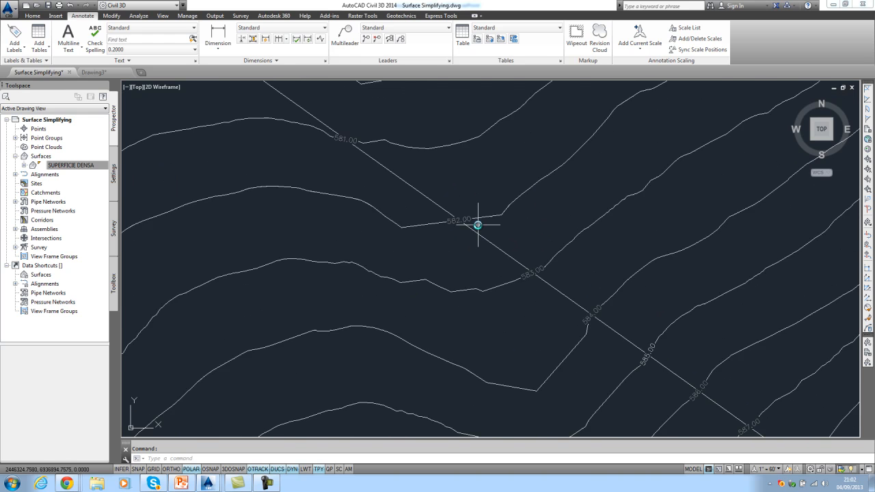
{"action": "scroll", "coordinate": [599, 313], "scroll_direction": "down", "scroll_amount": 3}
{"action": "left_click", "coordinate": [92, 73]}
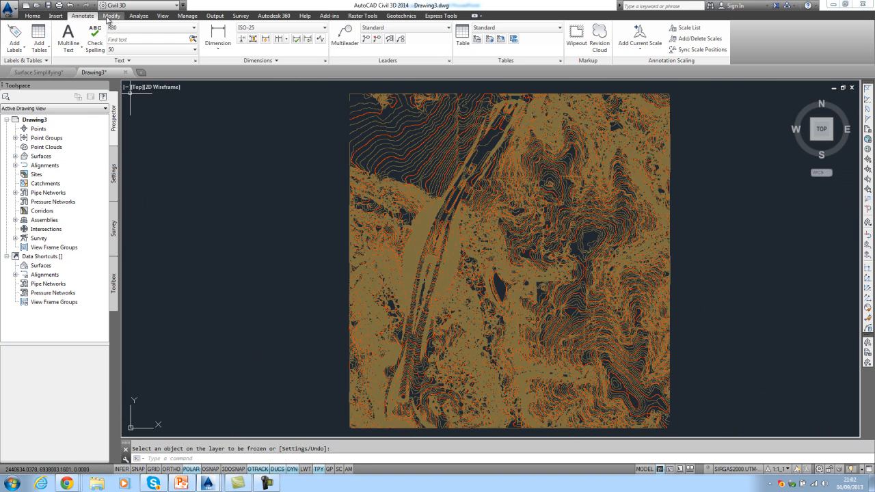
- Add multiple contour labels to SUPERFÍCIE SIMPLIFICADA along a diagonal line across the surface
{"action": "left_click", "coordinate": [15, 46]}
{"action": "mouse_move", "coordinate": [41, 61]}
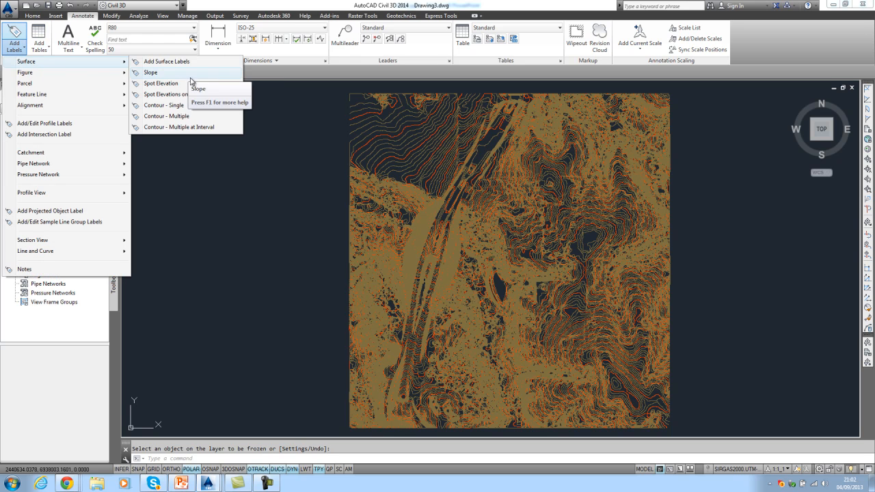
{"action": "left_click", "coordinate": [167, 116]}
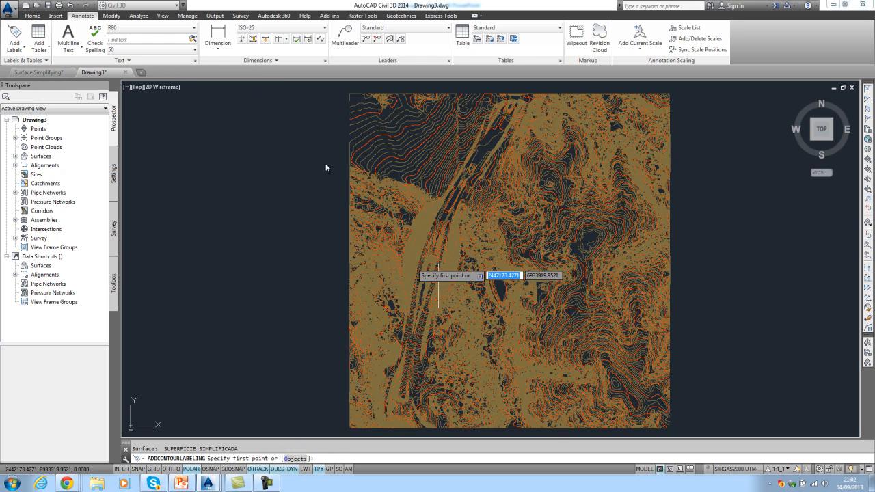
{"action": "left_click", "coordinate": [710, 369]}
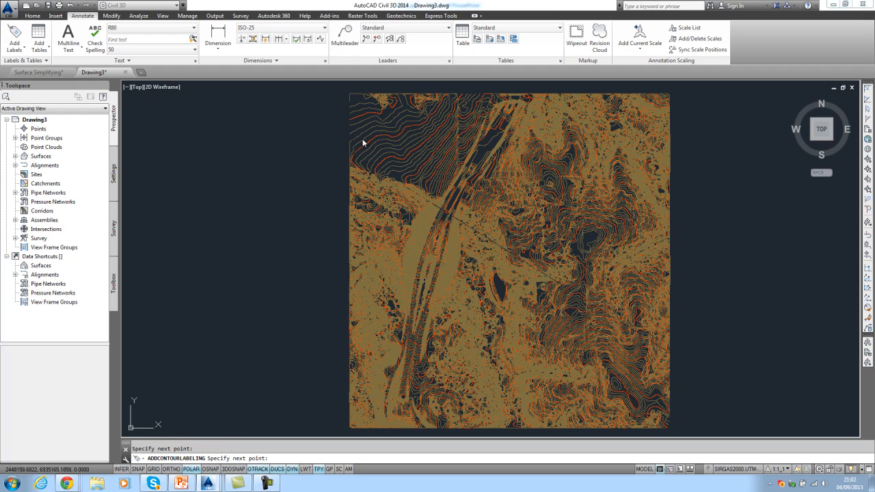
{"action": "key", "text": "Return"}
- Examine the contour labels of the simplified surface along the label line at close zoom
{"action": "scroll", "coordinate": [361, 139], "scroll_direction": "up", "scroll_amount": 3}
{"action": "scroll", "coordinate": [345, 147], "scroll_direction": "up", "scroll_amount": 5}
{"action": "scroll", "coordinate": [391, 214], "scroll_direction": "up", "scroll_amount": 6}
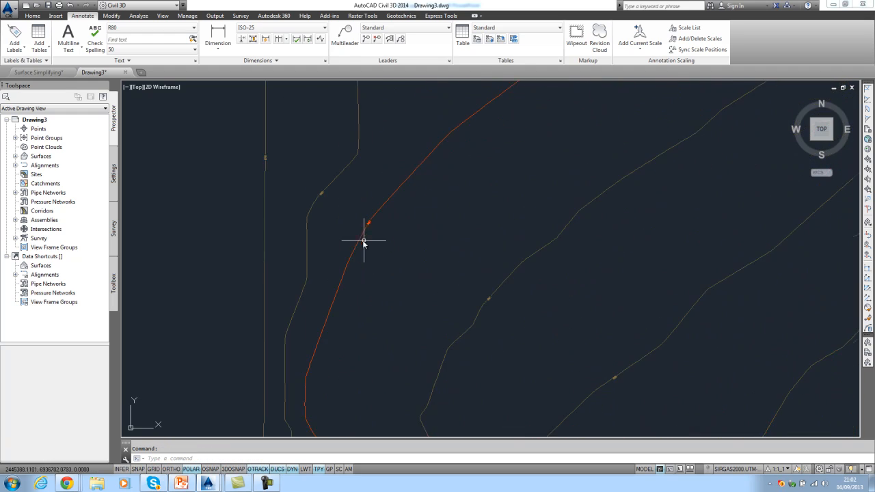
{"action": "middle_click_drag", "start_coordinate": [331, 222], "coordinate": [251, 141]}
{"action": "middle_click_drag", "start_coordinate": [540, 352], "coordinate": [339, 203]}
{"action": "scroll", "coordinate": [338, 208], "scroll_direction": "down", "scroll_amount": 2}
{"action": "middle_click_drag", "start_coordinate": [548, 328], "coordinate": [445, 260]}
{"action": "middle_click_drag", "start_coordinate": [476, 297], "coordinate": [371, 244]}
{"action": "middle_click_drag", "start_coordinate": [260, 151], "coordinate": [348, 219]}
{"action": "scroll", "coordinate": [368, 164], "scroll_direction": "down", "scroll_amount": 2}
{"action": "middle_click_drag", "start_coordinate": [592, 333], "coordinate": [344, 180]}
{"action": "middle_click_drag", "start_coordinate": [524, 367], "coordinate": [274, 220]}
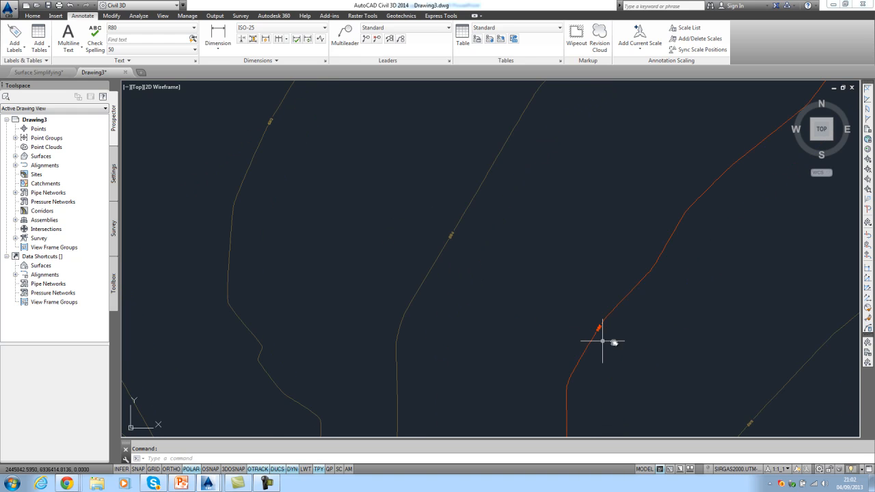
- Follow the simplified surface's contour labels further southeast along the label line, down to the closely spaced contours of the steep slope
{"action": "middle_click_drag", "start_coordinate": [597, 328], "coordinate": [513, 274]}
{"action": "middle_click_drag", "start_coordinate": [622, 350], "coordinate": [500, 253]}
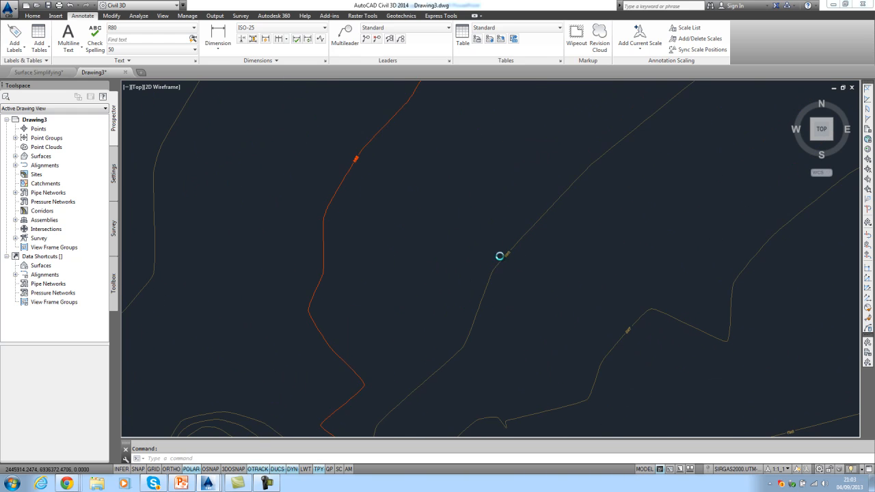
{"action": "middle_click_drag", "start_coordinate": [660, 371], "coordinate": [475, 206]}
{"action": "middle_click_drag", "start_coordinate": [734, 364], "coordinate": [485, 259]}
{"action": "scroll", "coordinate": [592, 309], "scroll_direction": "up", "scroll_amount": 2}
{"action": "scroll", "coordinate": [590, 308], "scroll_direction": "down", "scroll_amount": 2}
{"action": "middle_click_drag", "start_coordinate": [554, 291], "coordinate": [496, 264]}
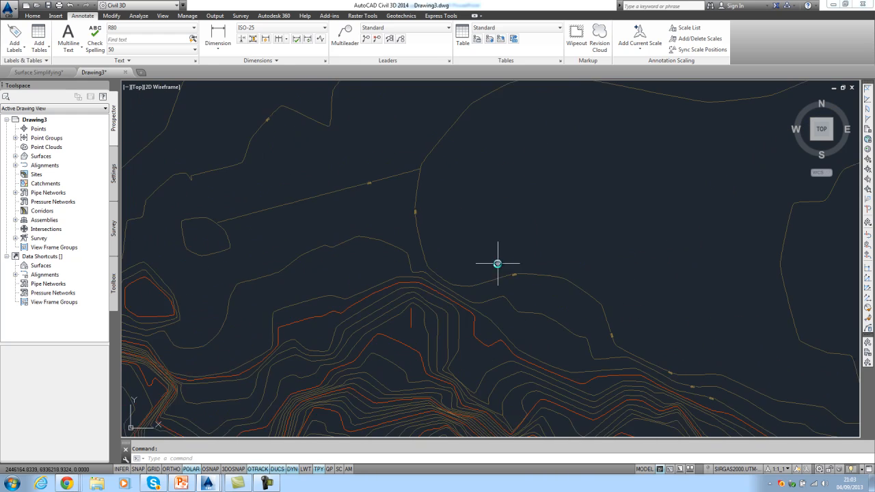
{"action": "scroll", "coordinate": [497, 264], "scroll_direction": "down", "scroll_amount": 4}
{"action": "middle_click_drag", "start_coordinate": [749, 398], "coordinate": [538, 262]}
{"action": "scroll", "coordinate": [602, 327], "scroll_direction": "up", "scroll_amount": 2}
{"action": "scroll", "coordinate": [602, 327], "scroll_direction": "up", "scroll_amount": 2}
{"action": "middle_click_drag", "start_coordinate": [371, 174], "coordinate": [470, 263]}
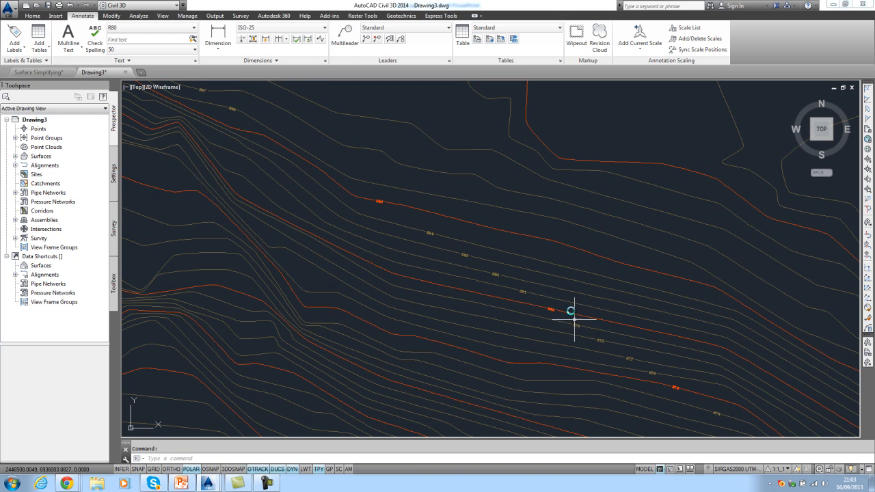
{"action": "scroll", "coordinate": [557, 294], "scroll_direction": "down", "scroll_amount": 5}
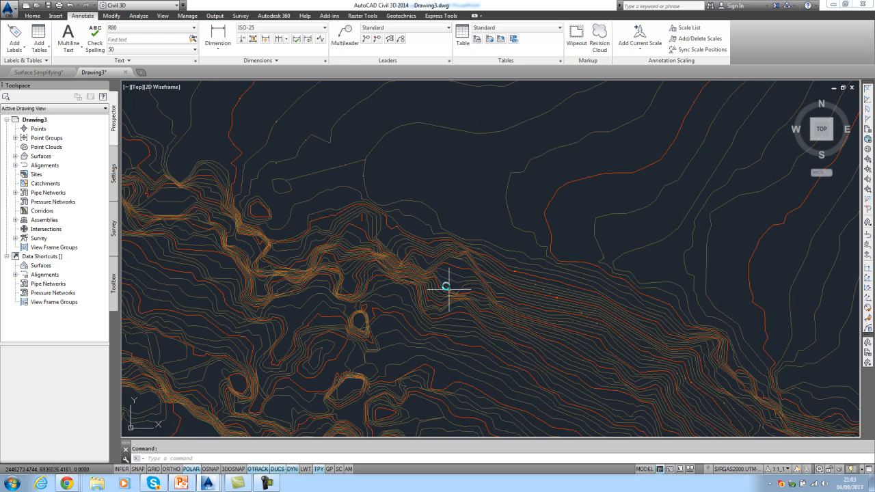
- Add one spot elevation label to SUPERFÍCIE SIMPLIFICADA between the widely spaced contours just above the steep slope, and end the labelling command
{"action": "left_click", "coordinate": [13, 52]}
{"action": "mouse_move", "coordinate": [41, 62]}
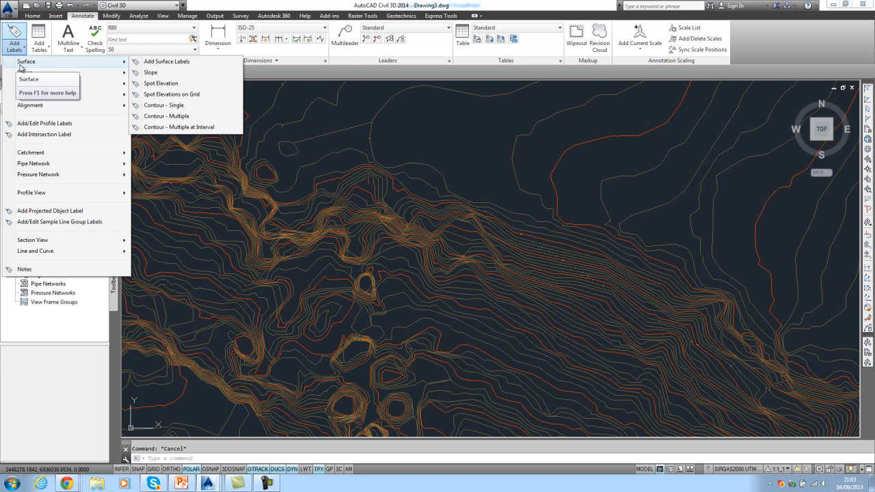
{"action": "left_click", "coordinate": [179, 84]}
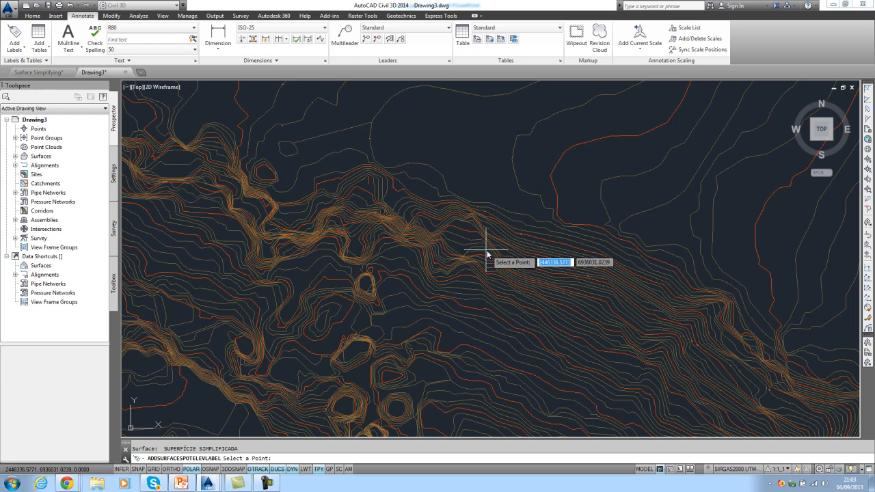
{"action": "scroll", "coordinate": [615, 223], "scroll_direction": "up", "scroll_amount": 2}
{"action": "scroll", "coordinate": [615, 223], "scroll_direction": "up", "scroll_amount": 2}
{"action": "left_click", "coordinate": [616, 222]}
{"action": "scroll", "coordinate": [619, 221], "scroll_direction": "up", "scroll_amount": 4}
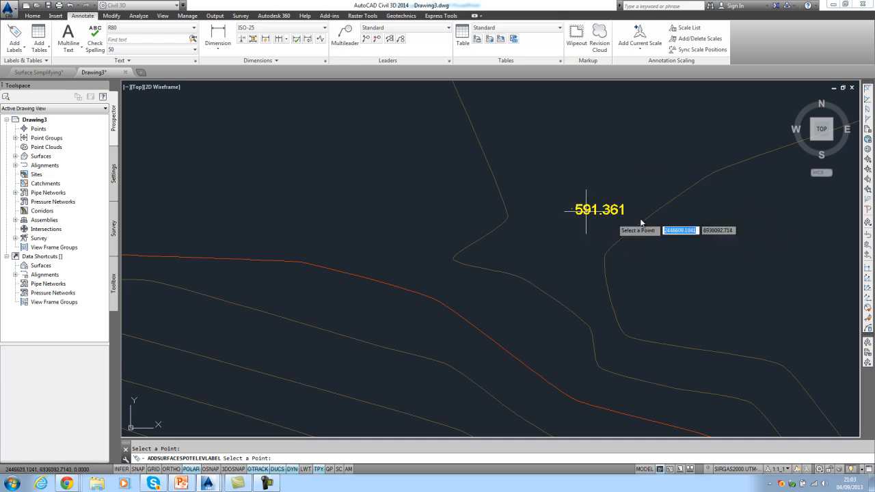
{"action": "scroll", "coordinate": [604, 220], "scroll_direction": "down", "scroll_amount": 5}
{"action": "scroll", "coordinate": [604, 221], "scroll_direction": "down", "scroll_amount": 5}
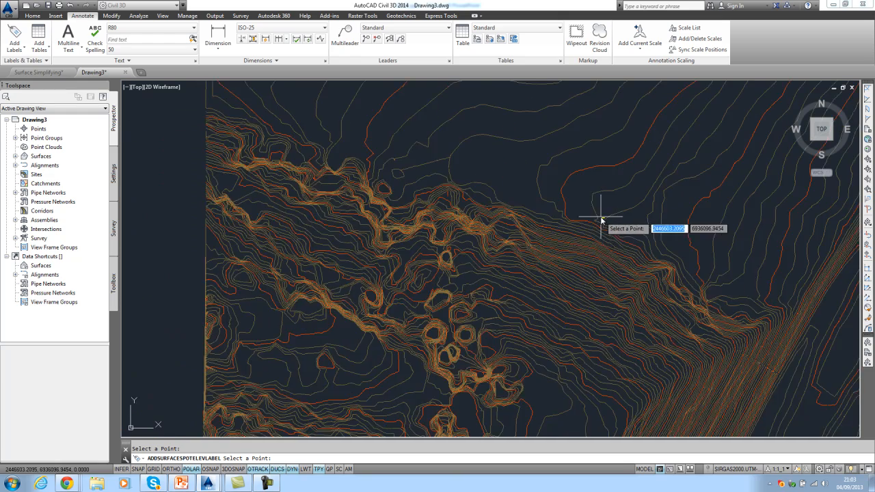
{"action": "key", "text": "Escape"}
{"action": "mouse_move", "coordinate": [674, 248]}
{"action": "middle_mouse_down"}
{"action": "mouse_move", "coordinate": [541, 241]}
{"action": "mouse_move", "coordinate": [393, 168]}
{"action": "middle_mouse_up"}
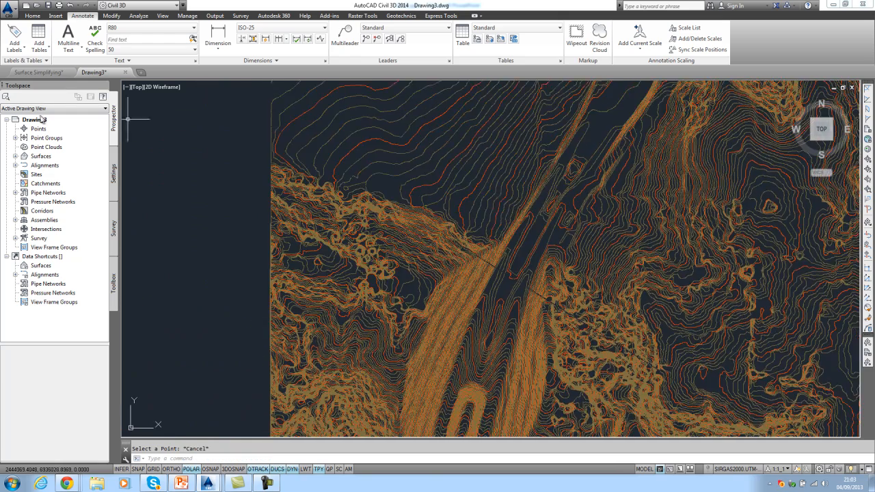
- Switch to the Surface Simplifying drawing and add three spot elevation labels to SUPERFICIE DENSA between contours southwest of the label line
{"action": "left_click", "coordinate": [42, 73]}
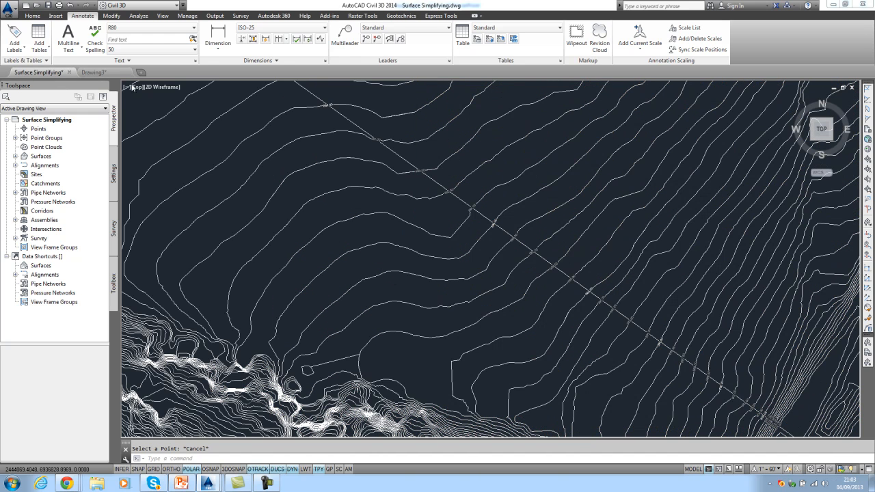
{"action": "left_click", "coordinate": [15, 42]}
{"action": "mouse_move", "coordinate": [28, 62]}
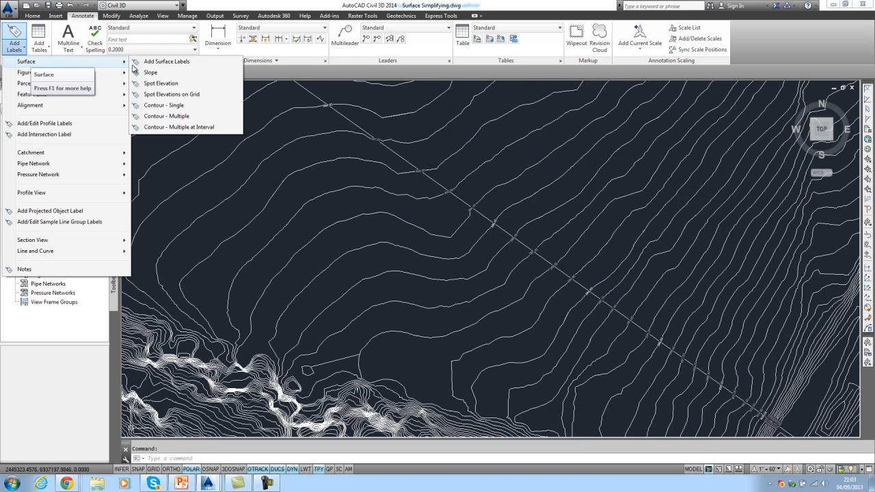
{"action": "left_click", "coordinate": [166, 83]}
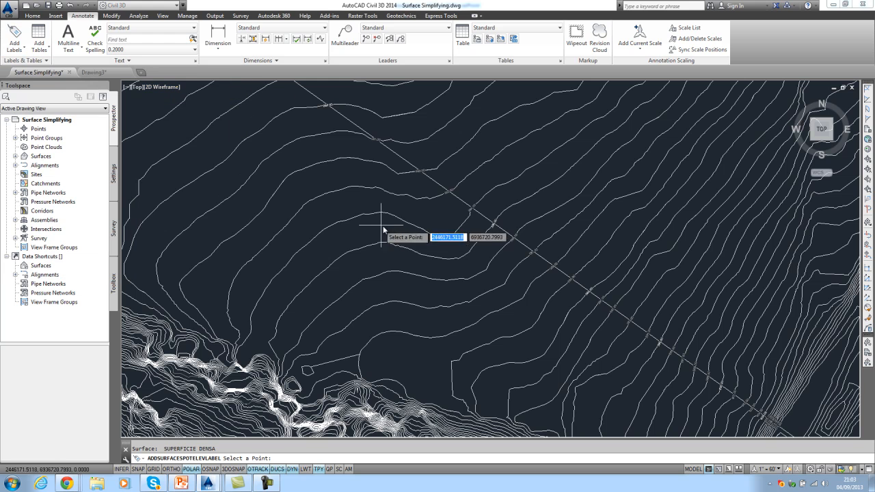
{"action": "scroll", "coordinate": [415, 217], "scroll_direction": "up", "scroll_amount": 10}
{"action": "scroll", "coordinate": [289, 248], "scroll_direction": "down", "scroll_amount": 4}
{"action": "middle_click_drag", "start_coordinate": [217, 291], "coordinate": [384, 215]}
{"action": "left_click", "coordinate": [385, 215]}
{"action": "left_click", "coordinate": [373, 306]}
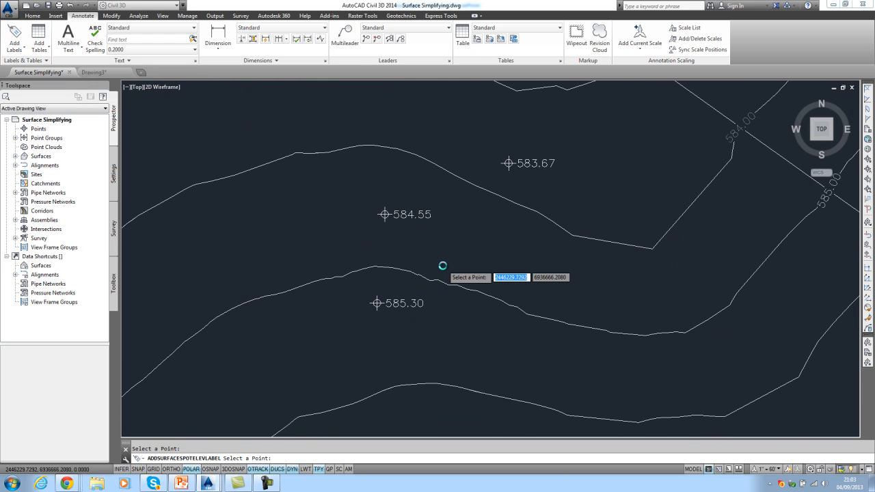
{"action": "scroll", "coordinate": [444, 266], "scroll_direction": "down", "scroll_amount": 6}
{"action": "scroll", "coordinate": [443, 265], "scroll_direction": "down", "scroll_amount": 4}
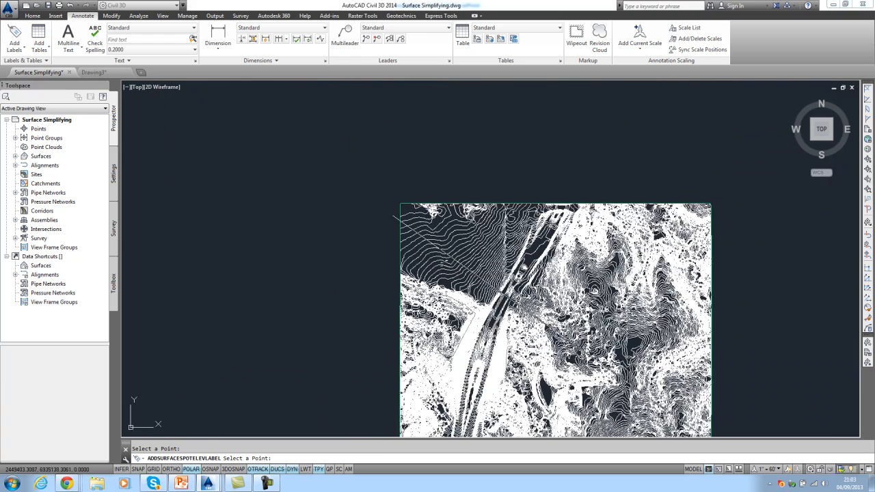
{"action": "middle_click_drag", "start_coordinate": [589, 332], "coordinate": [504, 251]}
{"action": "key", "text": "Escape"}
{"action": "middle_click_drag", "start_coordinate": [464, 303], "coordinate": [447, 268]}
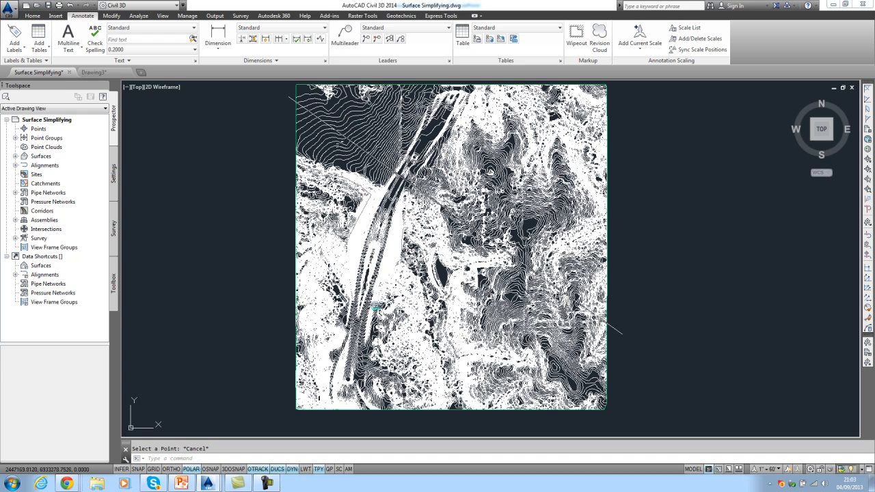
{"action": "key", "text": "Escape"}
{"action": "middle_click_drag", "start_coordinate": [262, 373], "coordinate": [283, 392]}
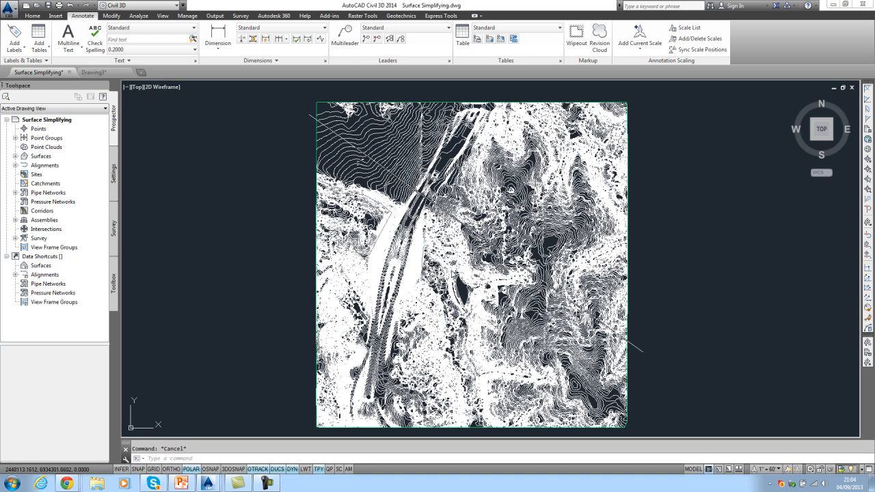
{"action": "middle_click_drag", "start_coordinate": [421, 274], "coordinate": [412, 271]}
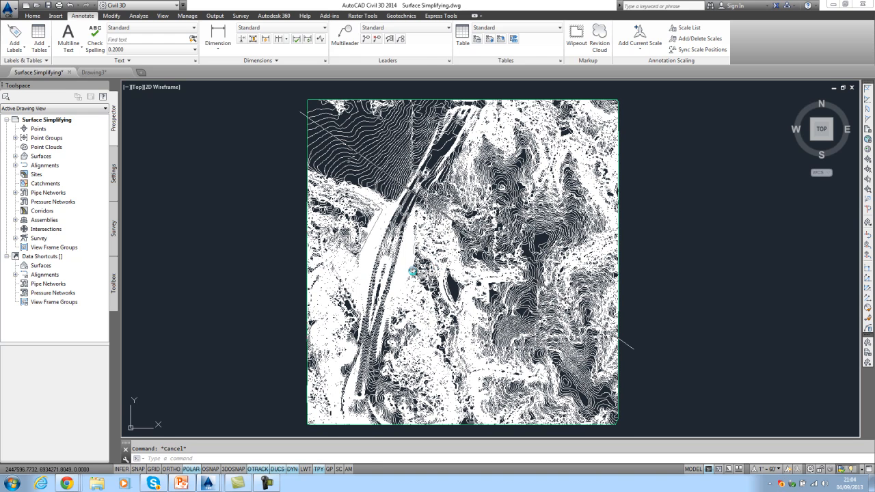
{"action": "left_click", "coordinate": [54, 257]}
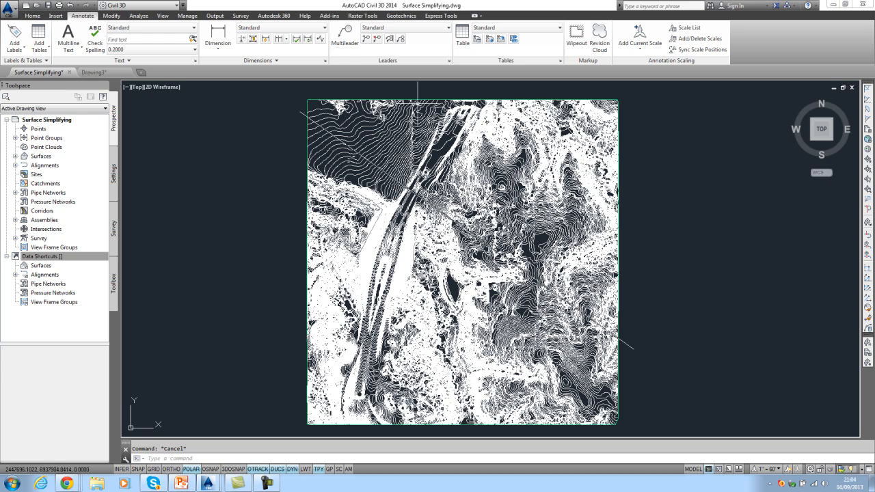
{"action": "left_click", "coordinate": [41, 265]}
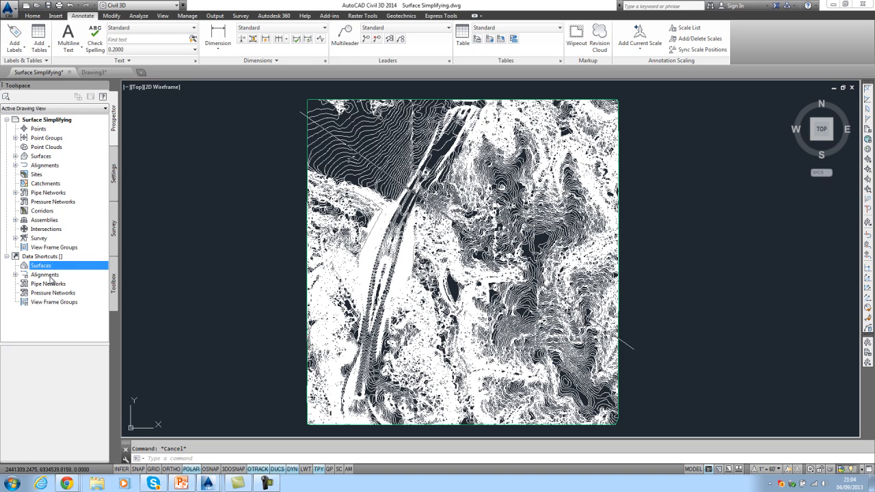
{"action": "left_click", "coordinate": [50, 275]}
{"action": "left_click", "coordinate": [55, 284]}
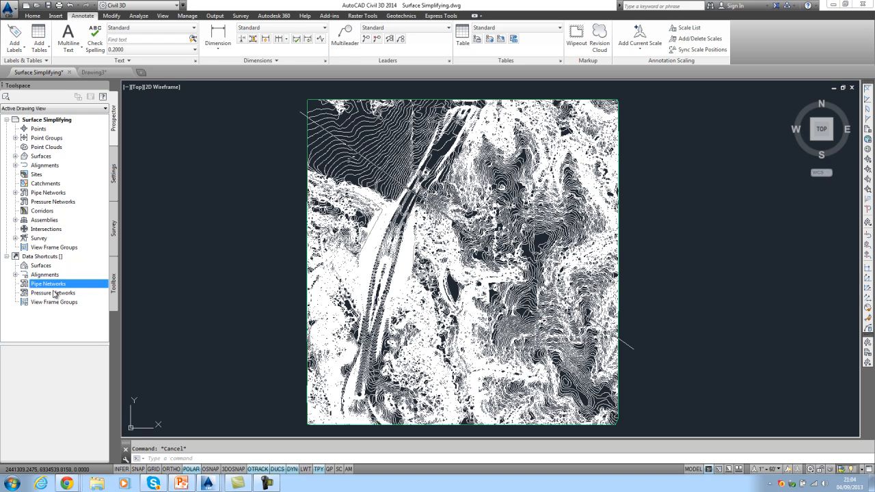